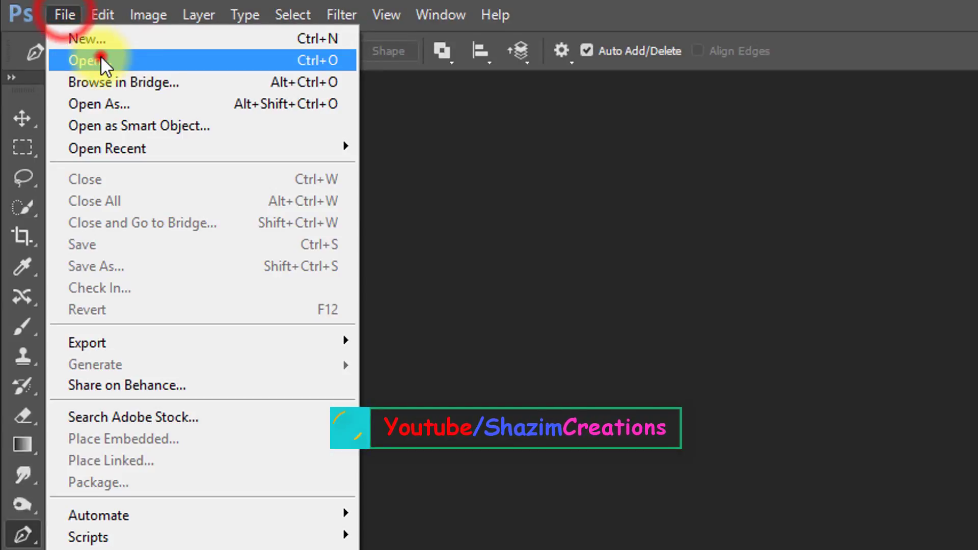
Step: Open the photo ella_pink_dress_1_by_jeni_sue-dbdzv2c
click(101, 60)
click(289, 206)
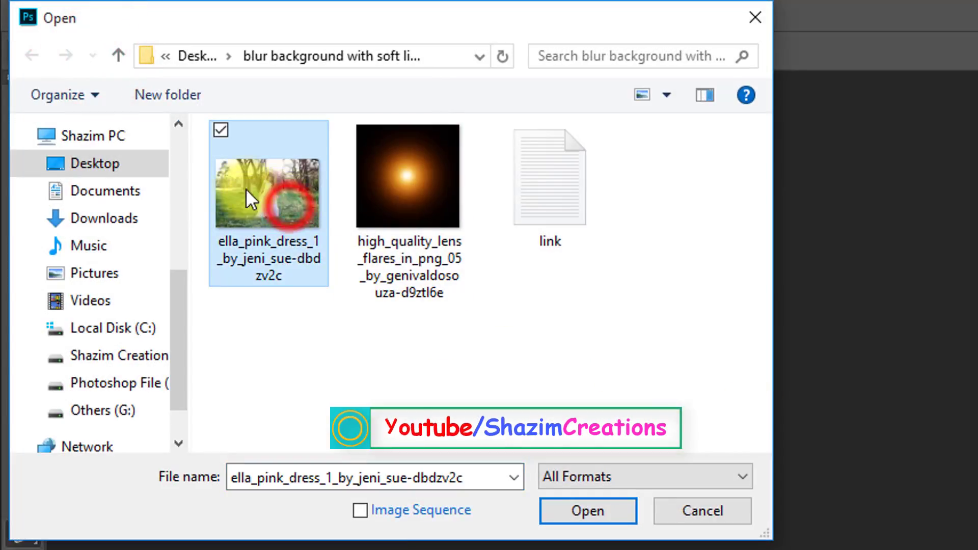
click(573, 505)
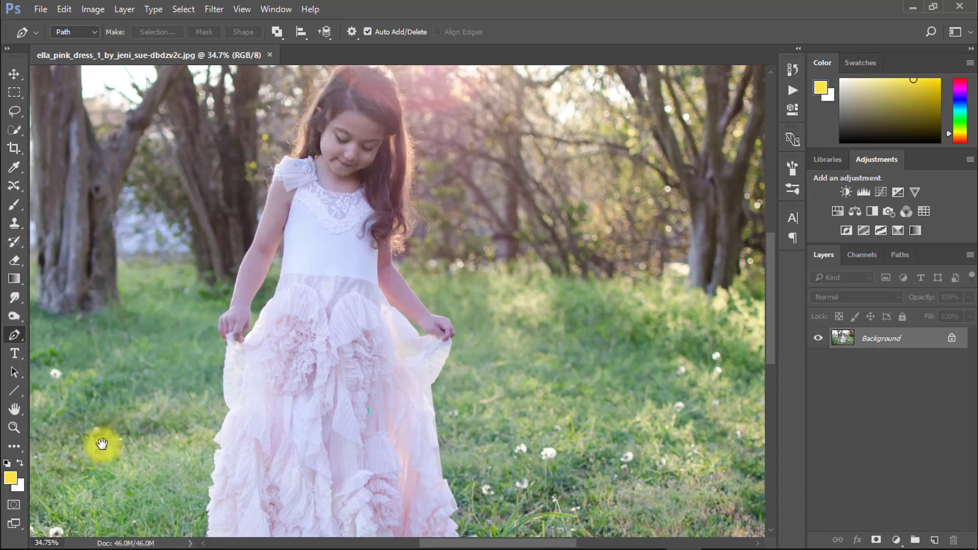
Step: Start a Pen tool path at the left tip of the dress hem and trace it up the lower left edge of the skirt
drag(102, 444, 139, 437)
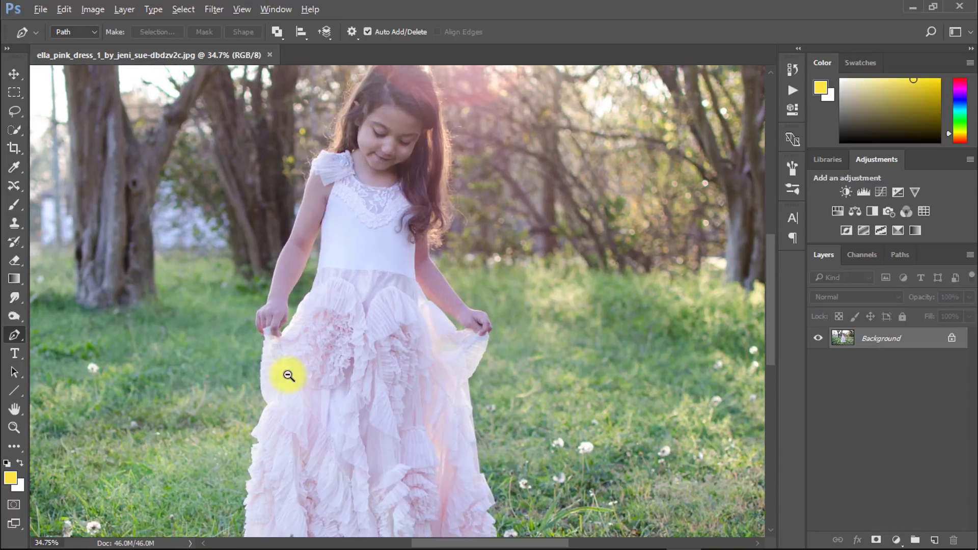
drag(289, 375, 265, 383)
drag(264, 390, 307, 344)
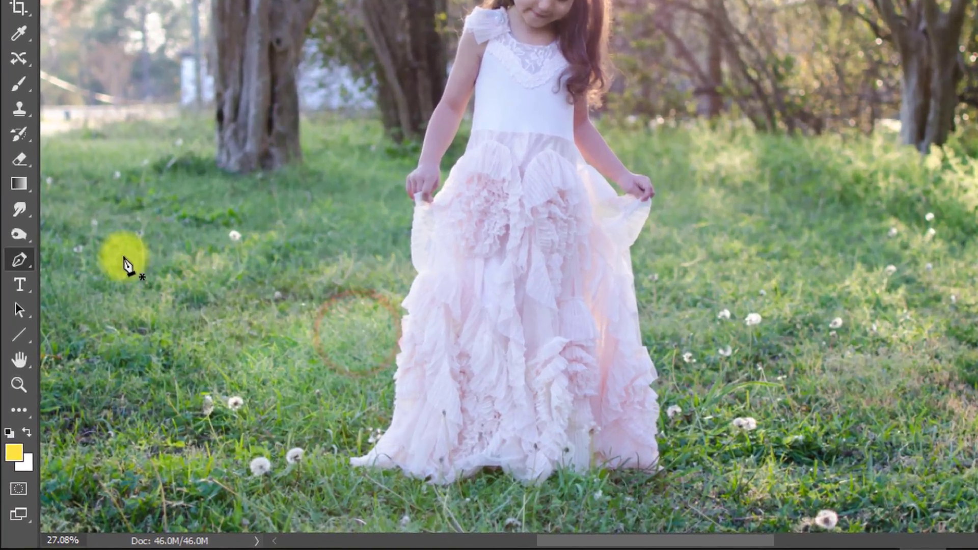
right_click(15, 330)
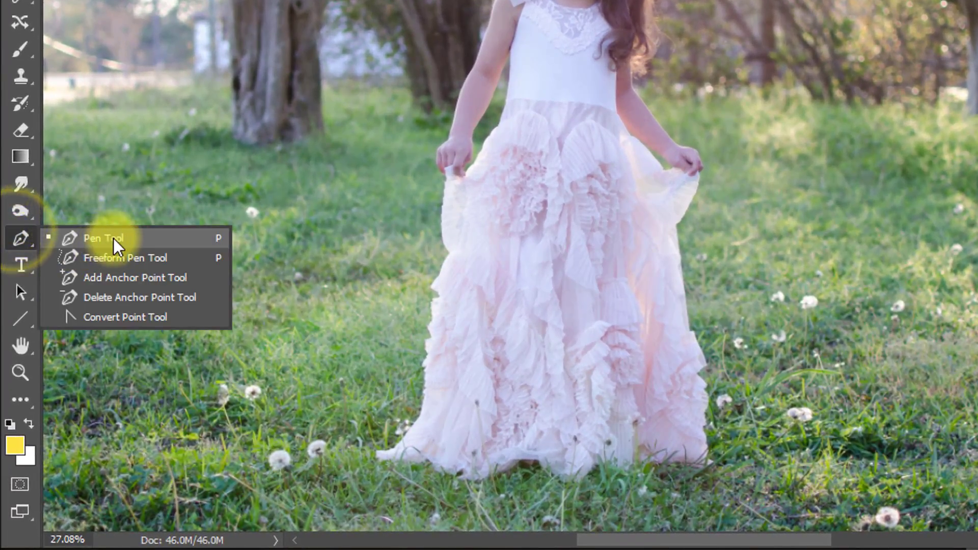
click(113, 238)
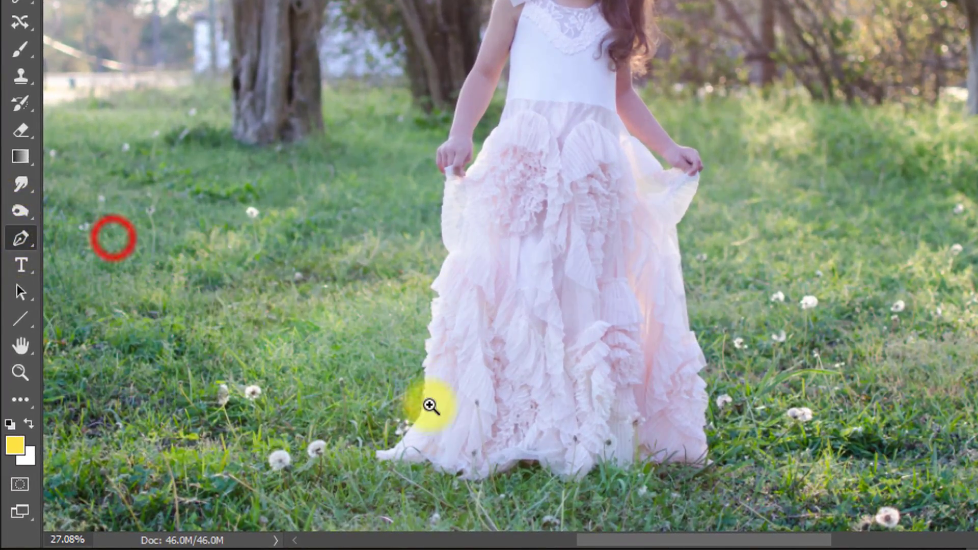
drag(433, 426, 541, 427)
drag(479, 443, 567, 207)
drag(437, 268, 487, 268)
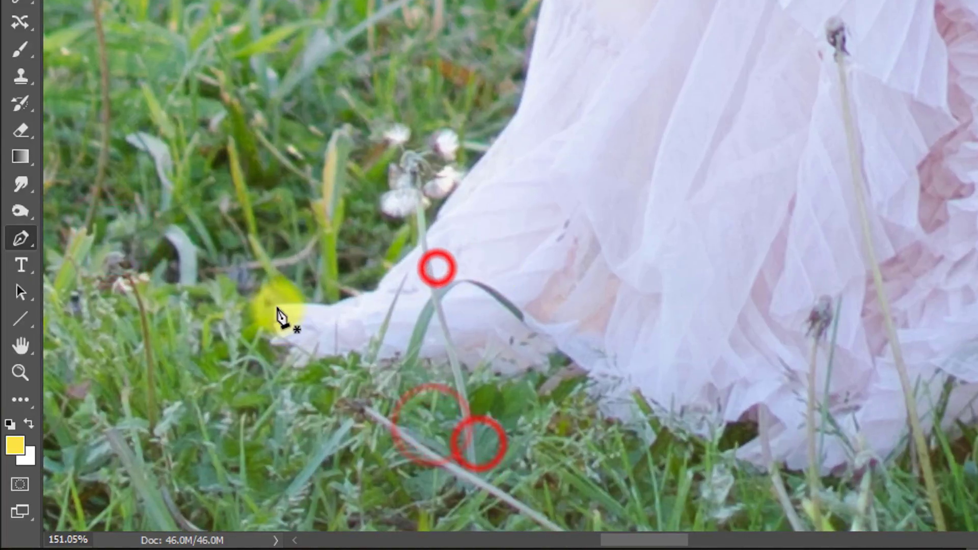
click(278, 306)
drag(394, 272, 424, 231)
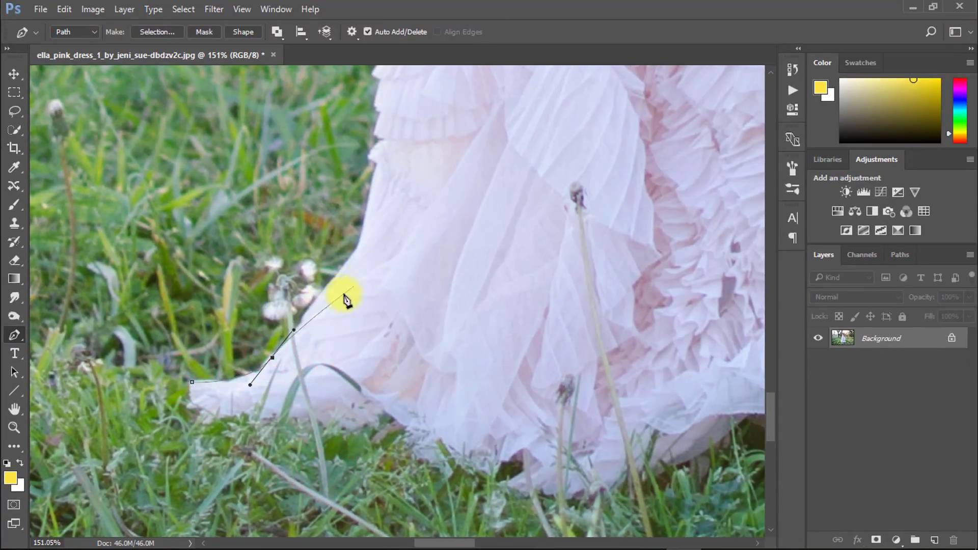
drag(369, 205, 370, 204)
drag(381, 203, 323, 388)
Step: Continue the path up the left edge of the skirt to the hand holding it
drag(312, 339, 322, 245)
click(314, 329)
drag(317, 304, 324, 380)
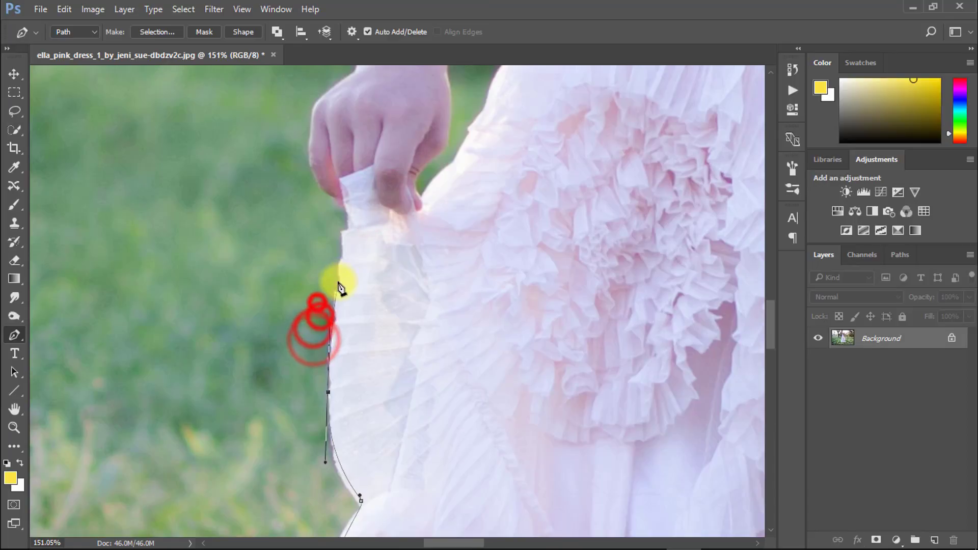
drag(340, 277, 328, 199)
ctrl+click(331, 196)
drag(324, 177, 340, 281)
Step: Trace the path around the outside of the hand in the left of the photo and up the outer edge of that arm
drag(366, 228, 366, 227)
drag(370, 222, 383, 209)
drag(396, 179, 342, 321)
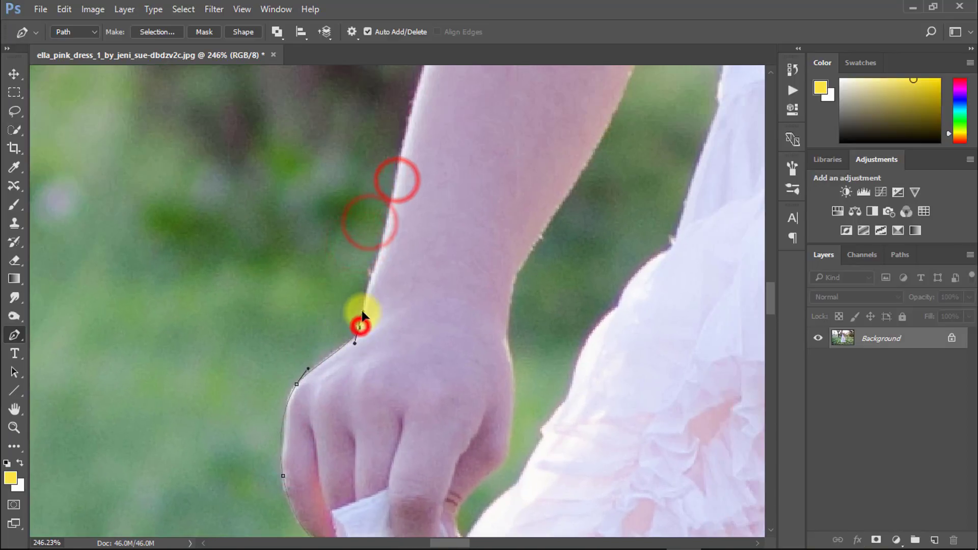
drag(371, 260, 318, 407)
drag(385, 160, 399, 127)
drag(406, 123, 317, 380)
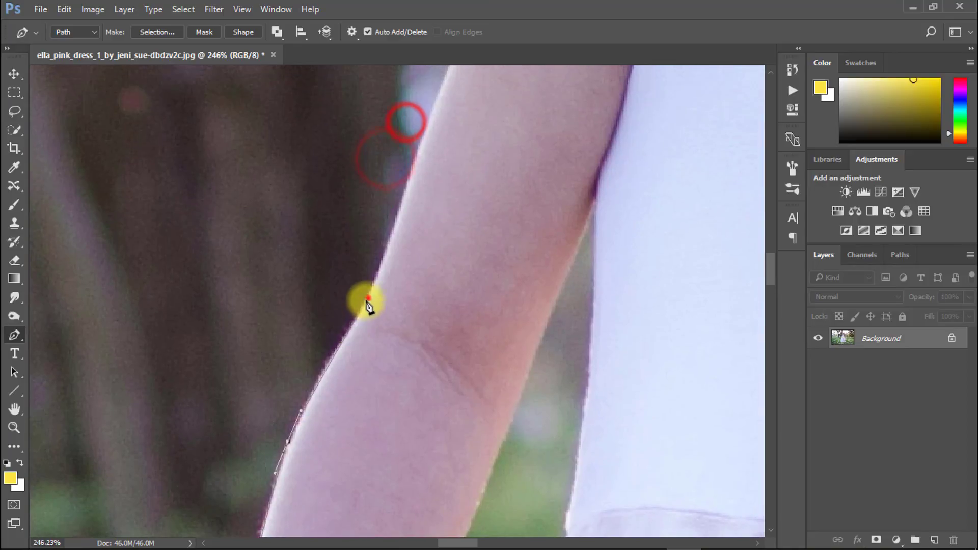
drag(368, 298, 385, 231)
click(389, 217)
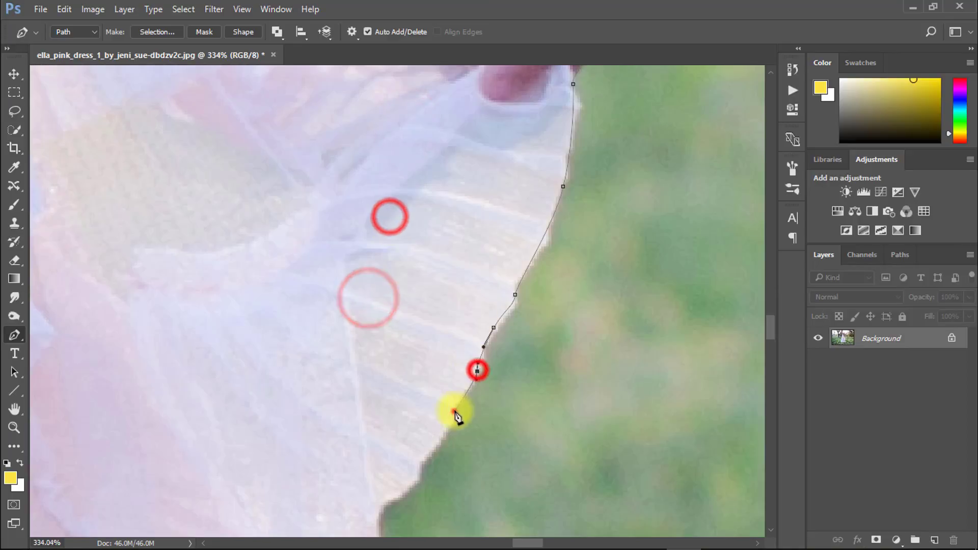
Step: Trace the path down the right edge of the skirt below the other hand
drag(454, 412, 450, 419)
drag(436, 435, 531, 238)
drag(515, 264, 510, 271)
drag(498, 283, 478, 344)
alt+click(475, 441)
drag(474, 459, 447, 238)
drag(472, 314, 478, 334)
drag(477, 353, 485, 259)
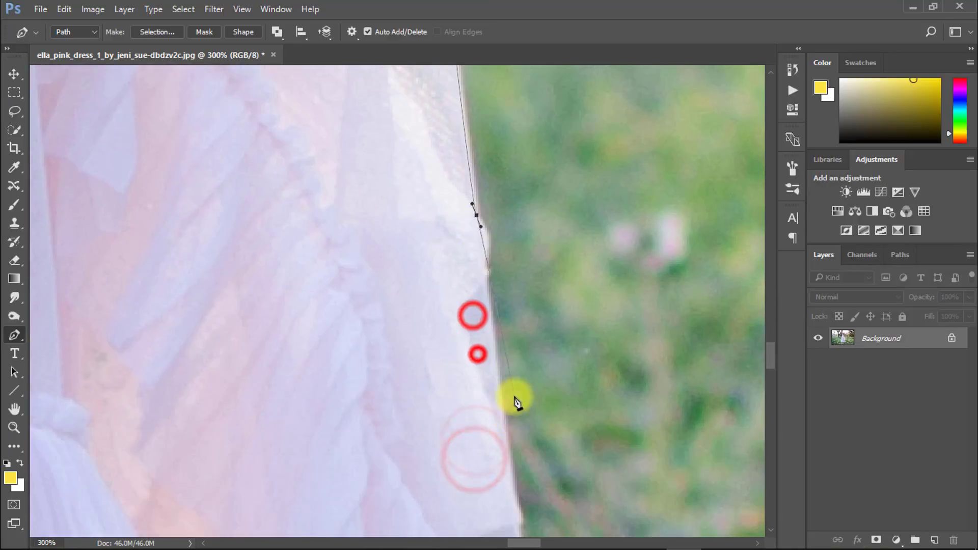
Step: Continue the path down the lower right edge of the skirt to the hem
drag(507, 462, 515, 496)
drag(520, 508, 522, 195)
drag(556, 470, 574, 500)
drag(584, 500, 598, 270)
drag(612, 295, 629, 334)
drag(653, 412, 647, 388)
drag(647, 388, 596, 205)
drag(637, 312, 643, 326)
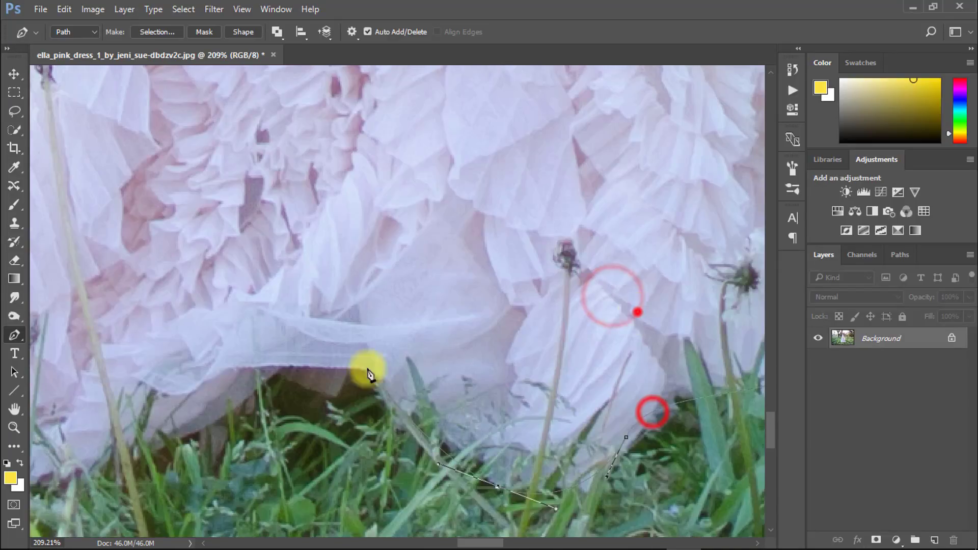
Step: Trace the path leftward along the bottom hem of the dress and close the outline at its starting point
drag(353, 364, 324, 361)
drag(334, 372, 708, 313)
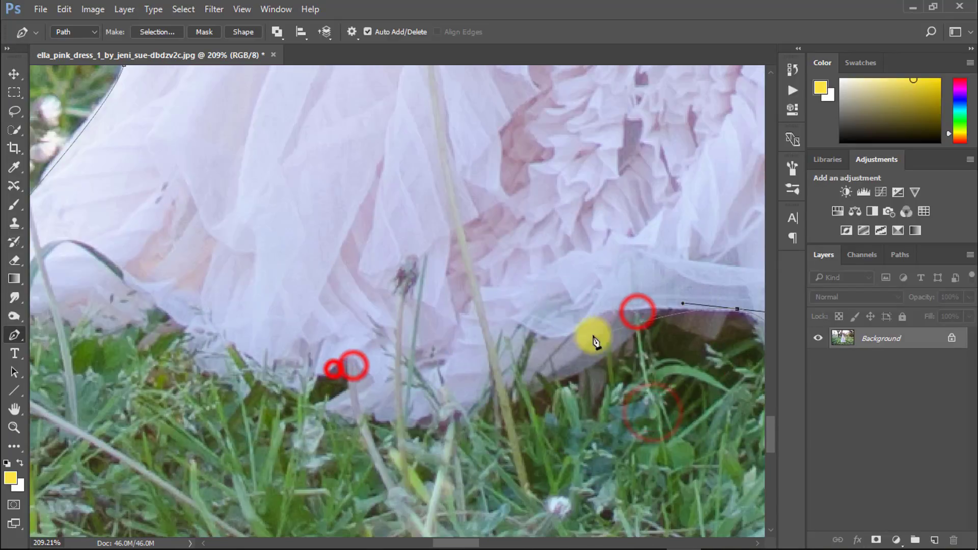
drag(584, 365, 565, 377)
drag(563, 382, 639, 367)
drag(473, 390, 431, 387)
drag(409, 372, 600, 428)
click(151, 297)
drag(399, 310, 323, 321)
drag(546, 270, 240, 412)
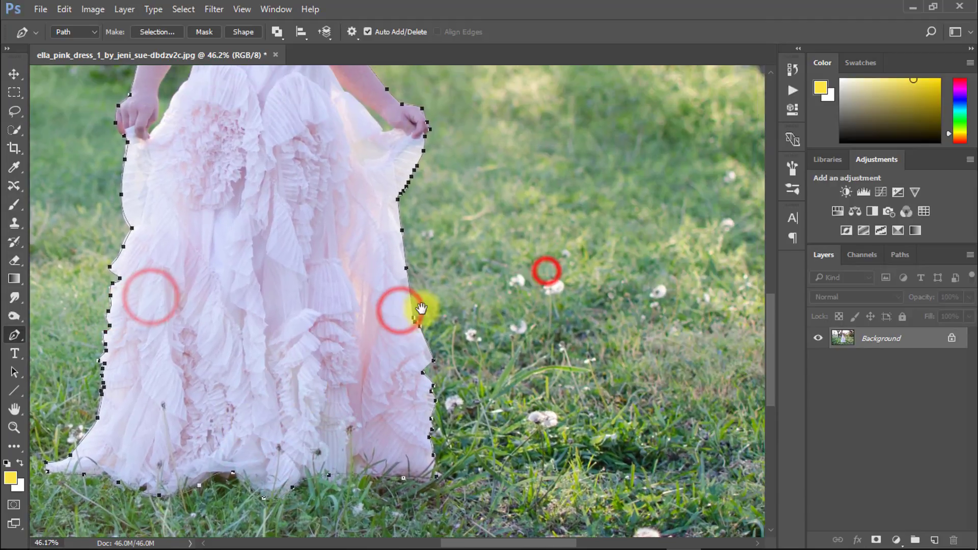
Step: Start a second path in the gap between the left-hand arm and the dress, tracing up the skirt edge from the fingers
ctrl+click(362, 303)
ctrl+click(362, 304)
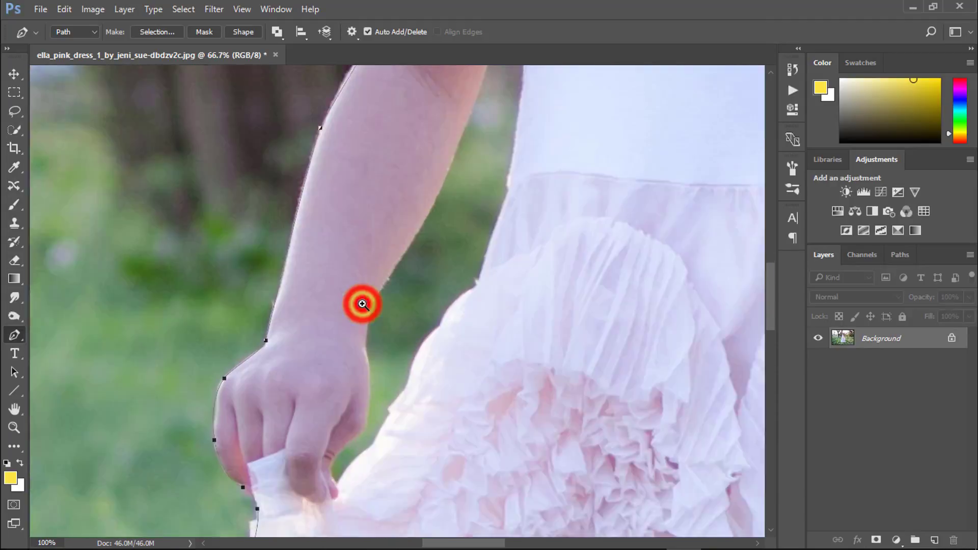
ctrl+click(362, 304)
drag(375, 402, 407, 152)
ctrl+click(329, 393)
click(334, 449)
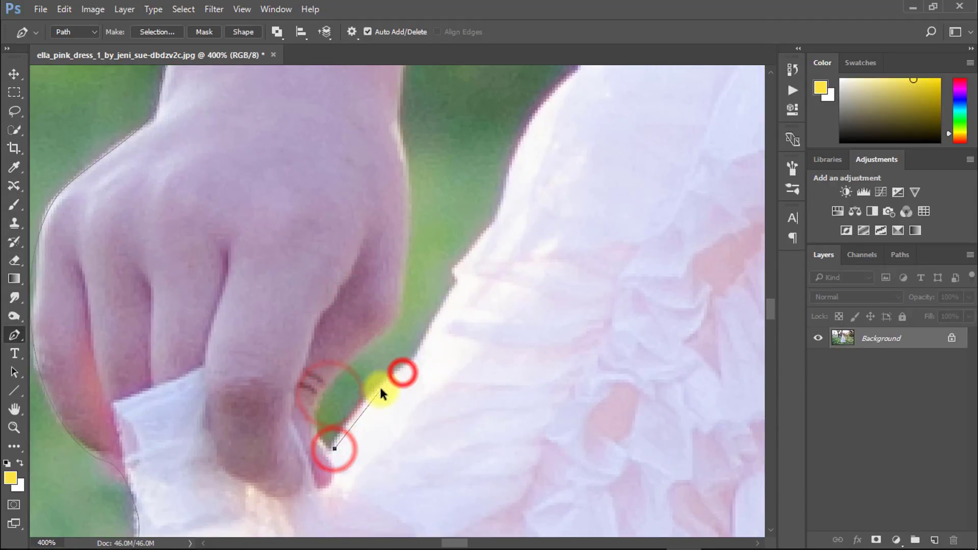
drag(426, 336, 433, 315)
drag(437, 297, 321, 410)
drag(390, 312, 393, 289)
drag(397, 260, 365, 329)
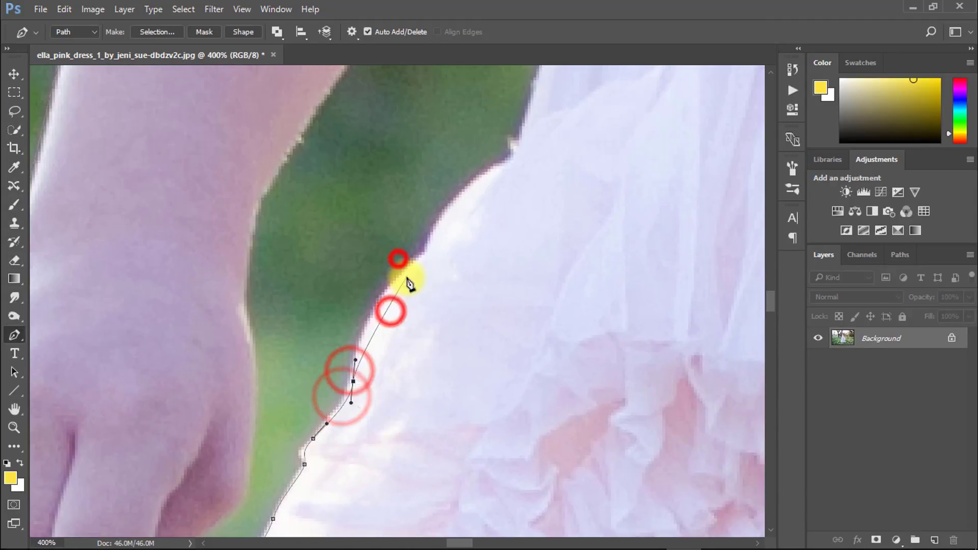
Step: Complete the gap's path by tracing down the inner edge of the arm and hand back to its starting point
drag(342, 351, 424, 132)
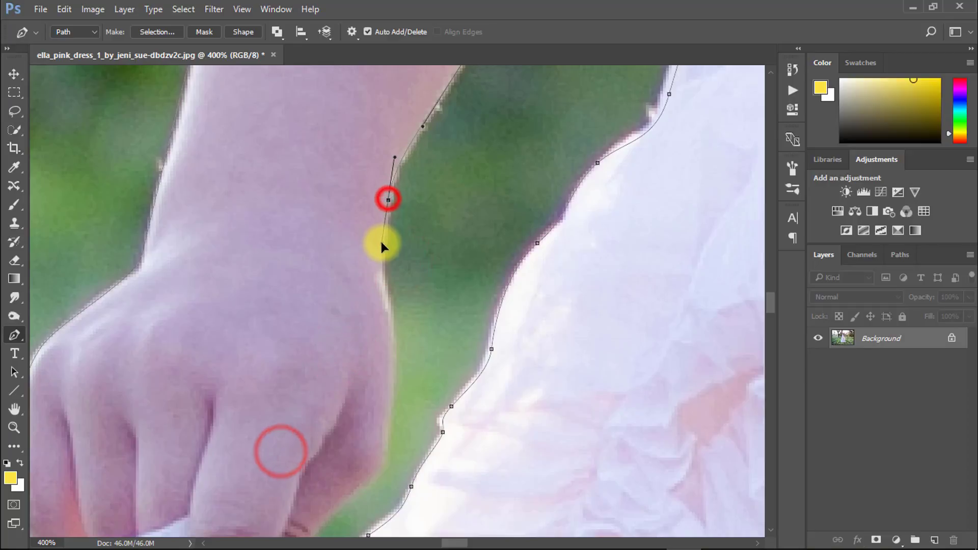
drag(389, 306, 394, 325)
drag(393, 352, 426, 202)
drag(417, 312, 417, 313)
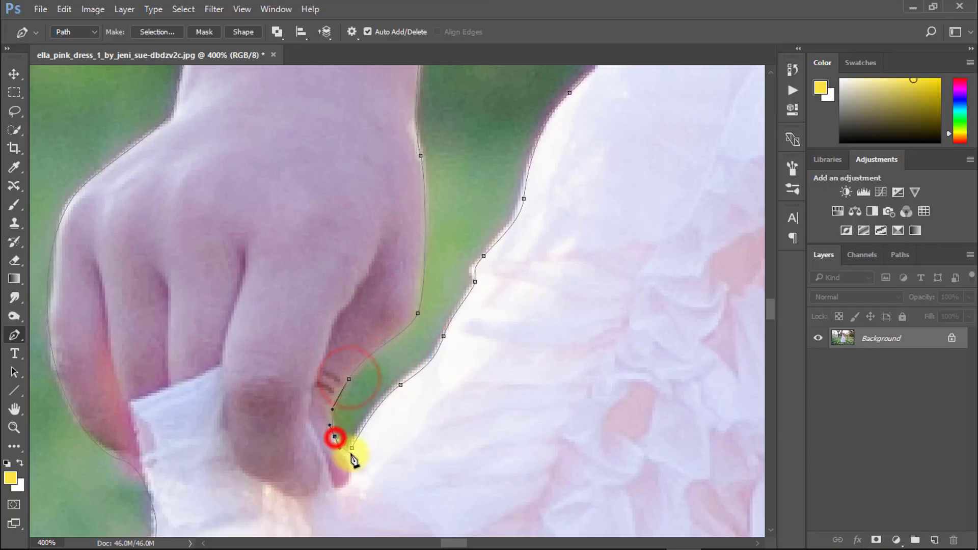
drag(436, 388, 336, 386)
Step: Trace a closed path around the narrow gap between the right-hand arm and the dress
drag(538, 323, 178, 367)
drag(408, 352, 512, 351)
drag(456, 428, 380, 309)
drag(521, 473, 477, 418)
drag(359, 292, 397, 358)
drag(343, 325, 295, 277)
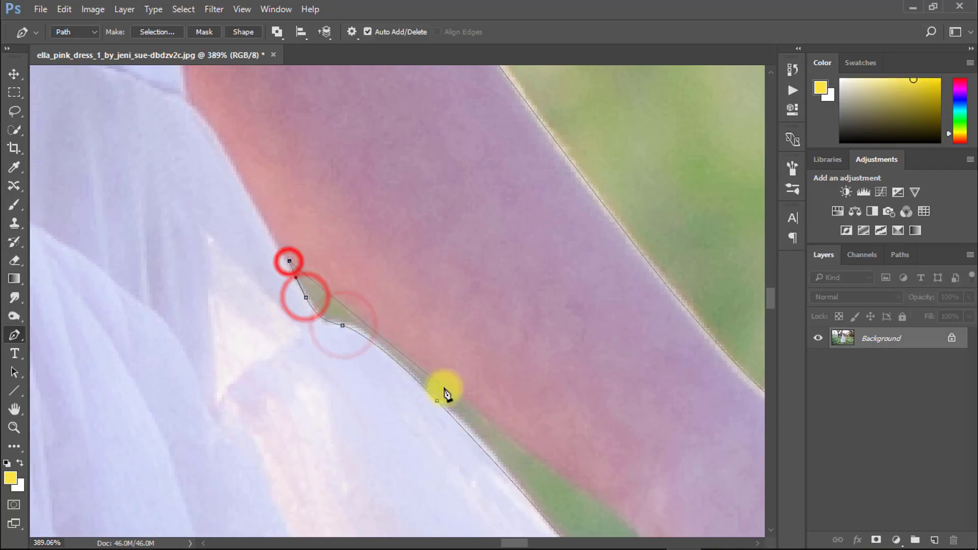
drag(487, 417, 526, 447)
drag(546, 492, 432, 228)
drag(543, 290, 571, 320)
drag(622, 359, 544, 344)
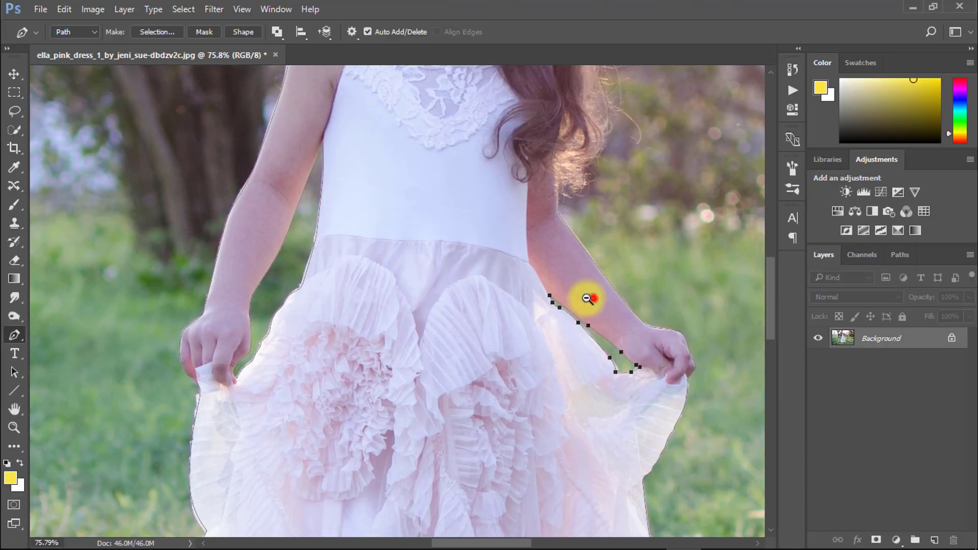
Step: Convert the finished paths around the girl into a selection
drag(588, 298, 489, 273)
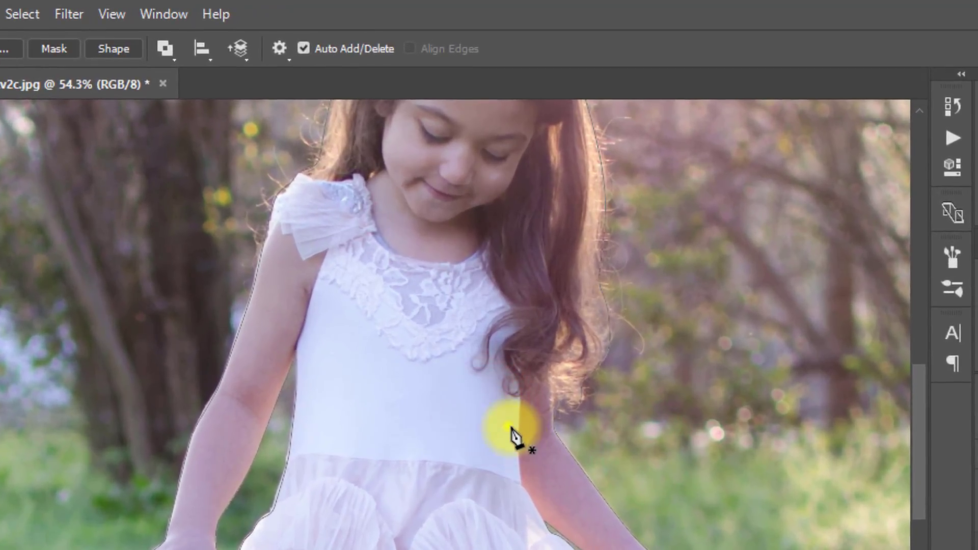
right_click(503, 283)
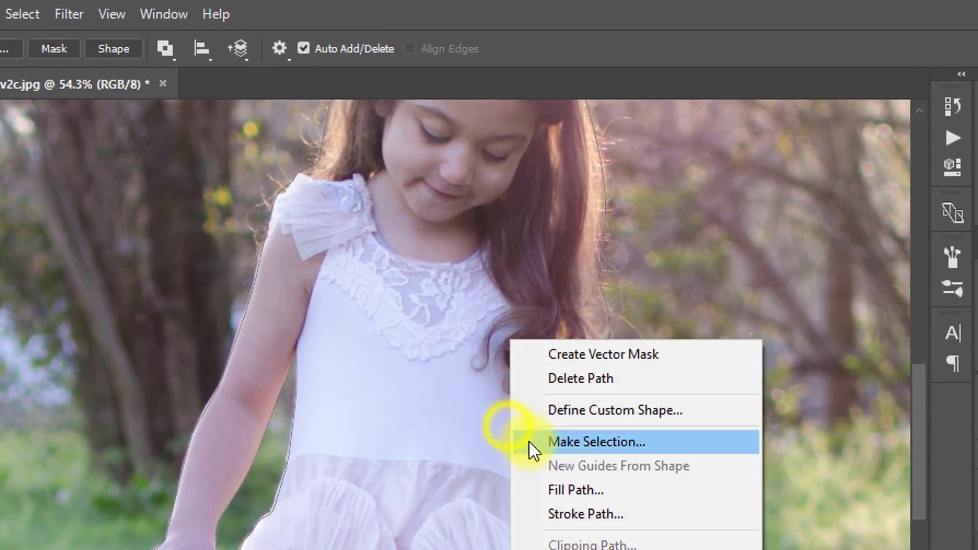
click(584, 442)
click(612, 230)
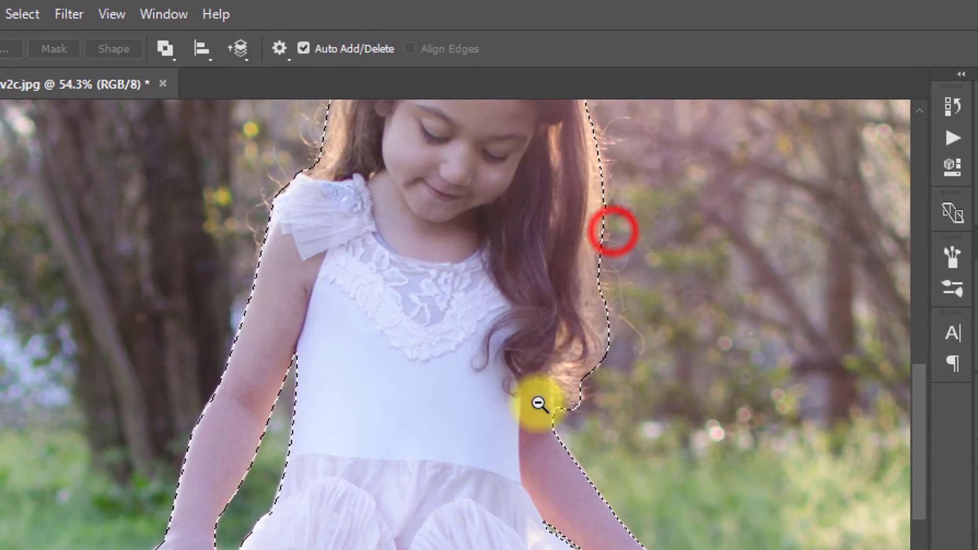
Step: Open the girl's selection in Select and Mask for edge refinement
drag(538, 408, 456, 409)
drag(517, 513, 489, 527)
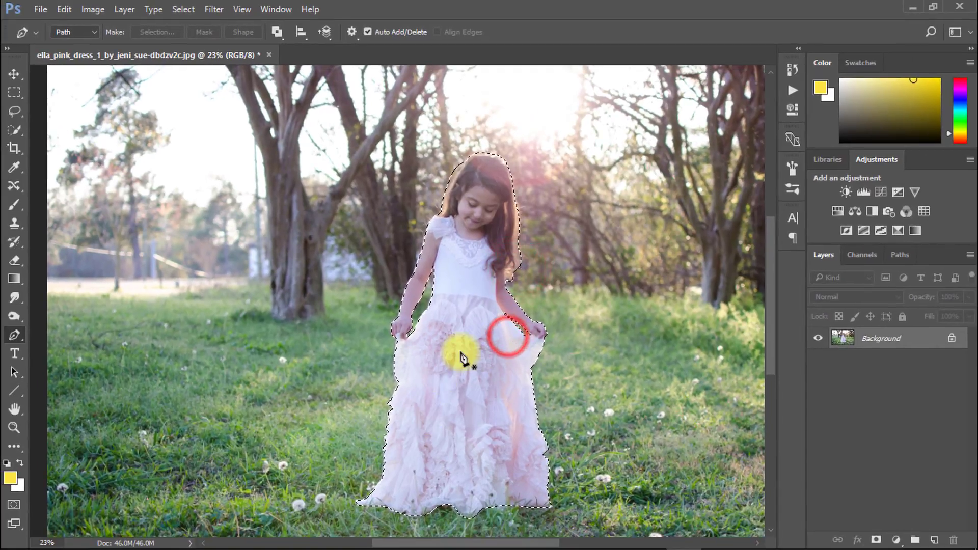
key(alt+ctrl+r)
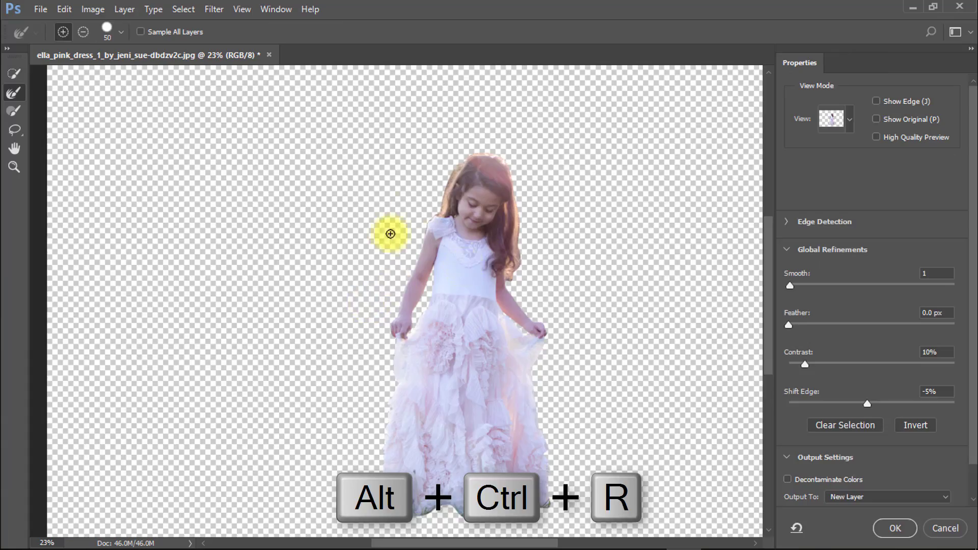
Step: Try to refine the left hair edge with the Refine Edge Brush at size 50
ctrl+click(428, 218)
ctrl+click(428, 218)
ctrl+click(428, 218)
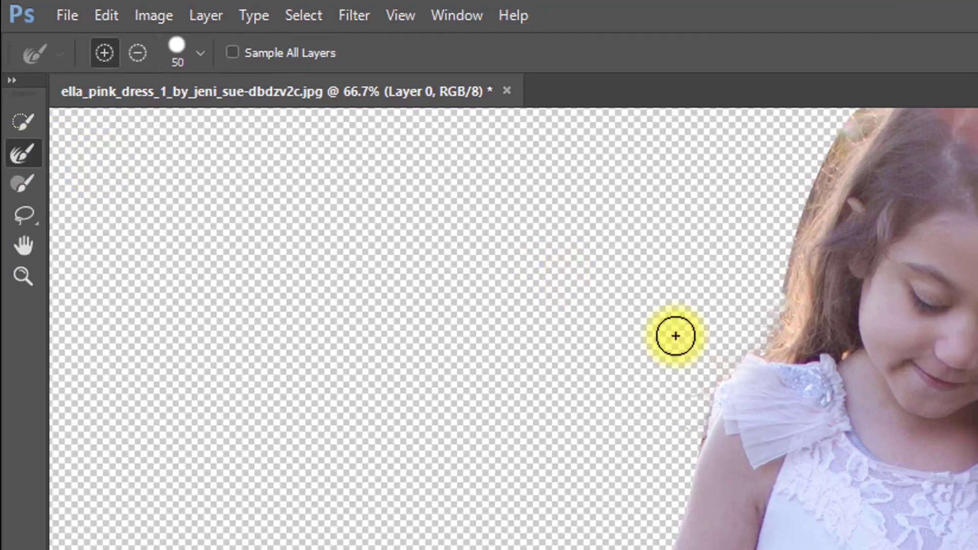
mouse_move(797, 332)
mouse_down()
mouse_move(834, 258)
mouse_move(856, 173)
mouse_up()
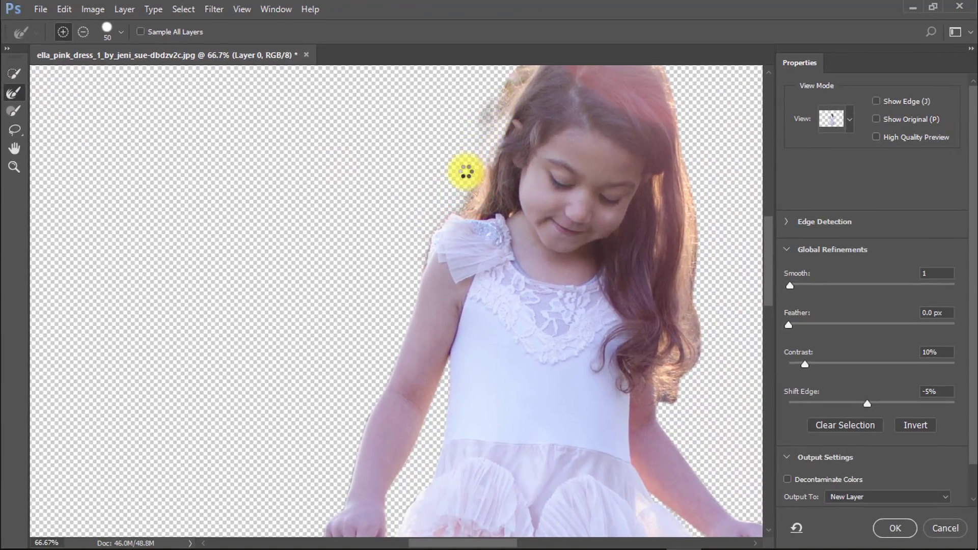
key(ctrl+z)
Step: Refine the hair edges on both sides of the head with the Refine Edge Brush at size 30
drag(459, 148, 415, 241)
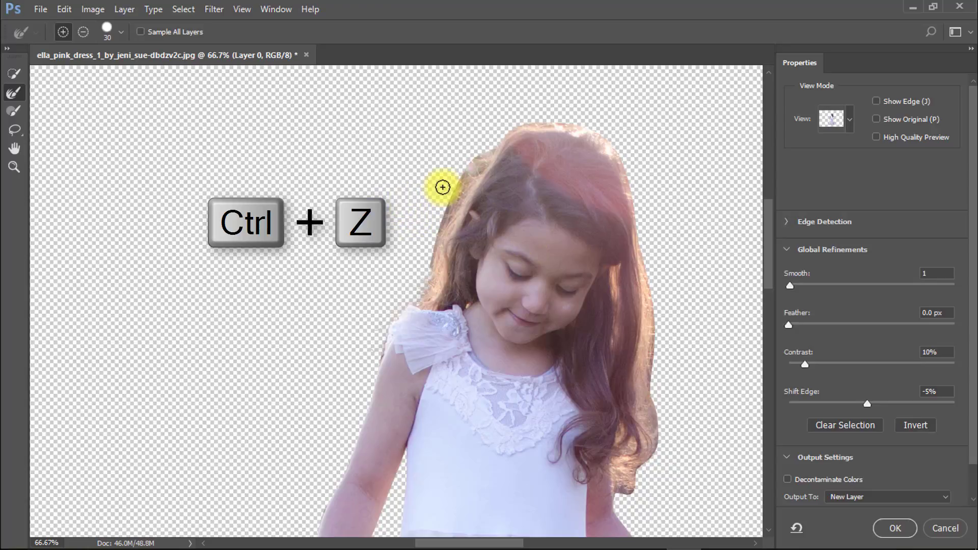
drag(426, 252, 489, 124)
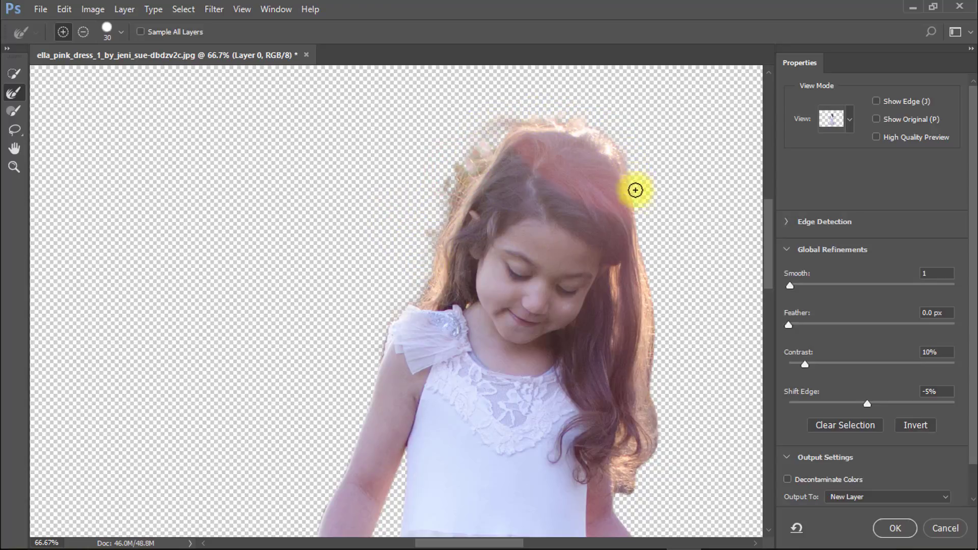
mouse_move(647, 246)
mouse_down()
mouse_move(657, 307)
mouse_move(651, 477)
mouse_up()
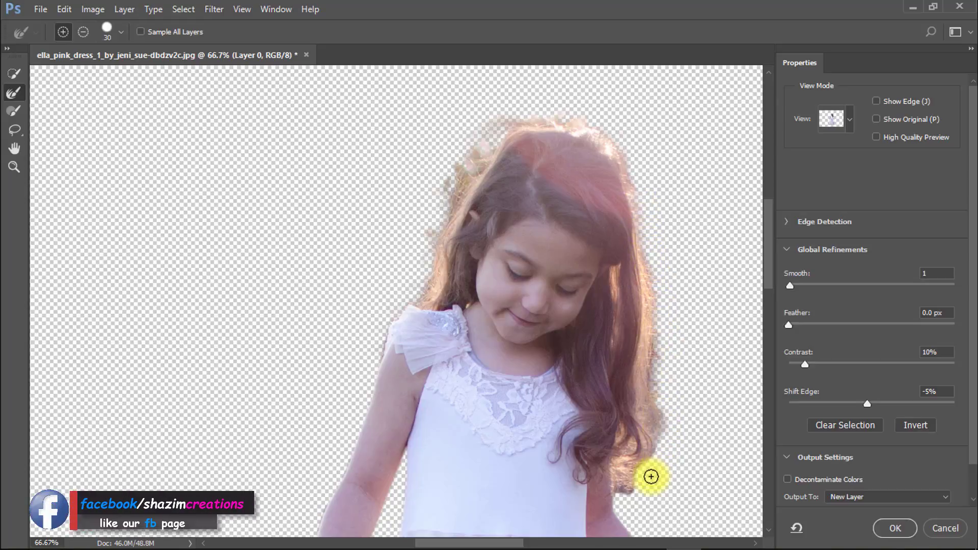
alt+click(558, 292)
drag(473, 186, 460, 233)
drag(592, 238, 535, 215)
drag(622, 359, 572, 263)
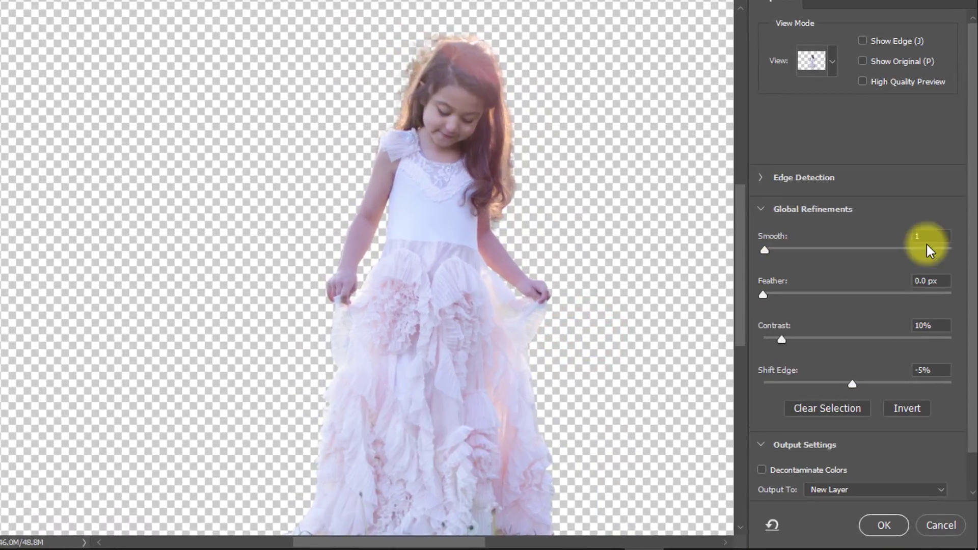
Step: Set the refined selection's output to New Layer and apply it
click(934, 276)
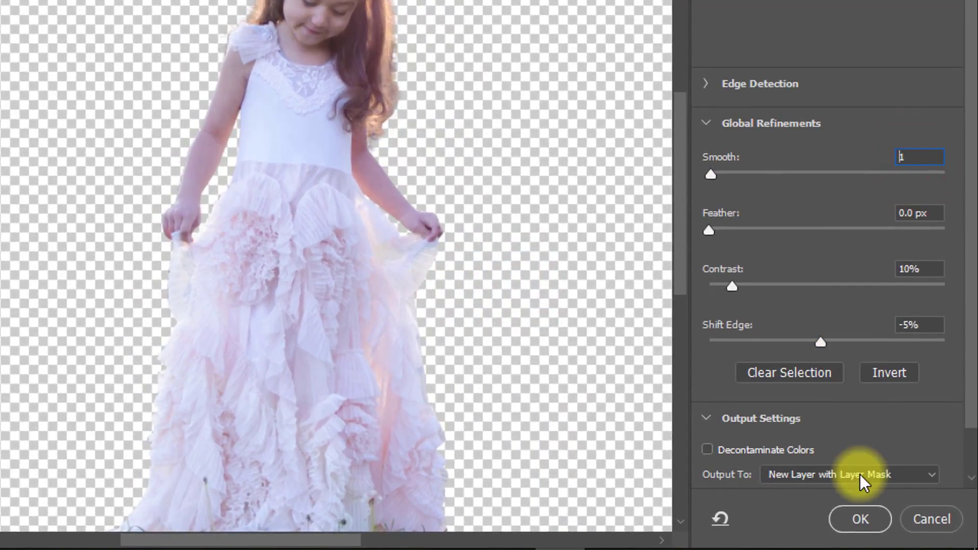
click(819, 477)
click(793, 420)
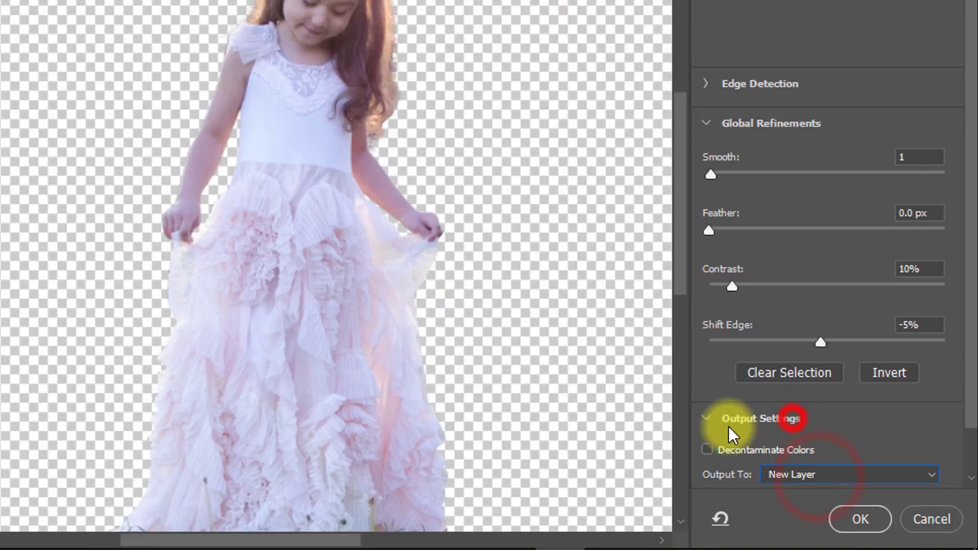
click(860, 519)
Step: Show the hidden Background layer and select it
alt+click(515, 317)
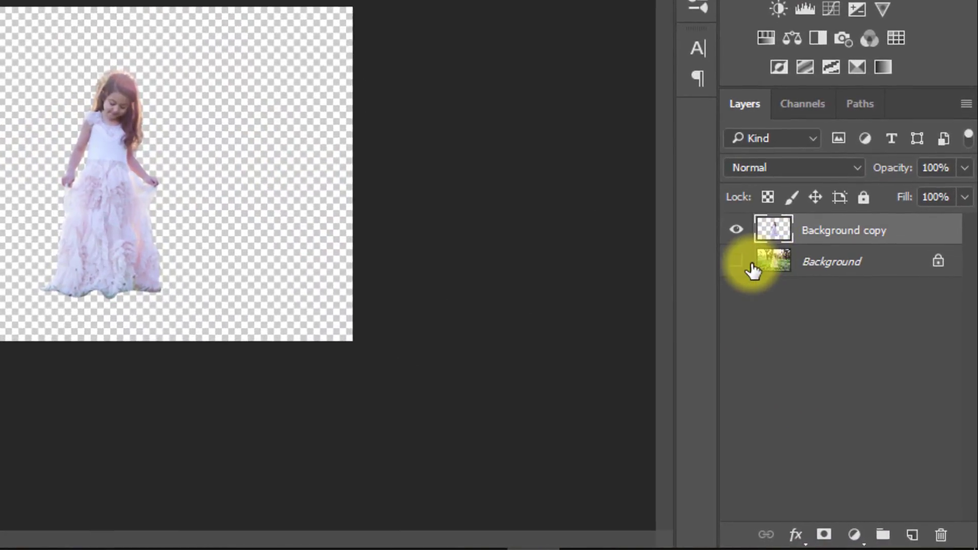
click(824, 359)
click(847, 356)
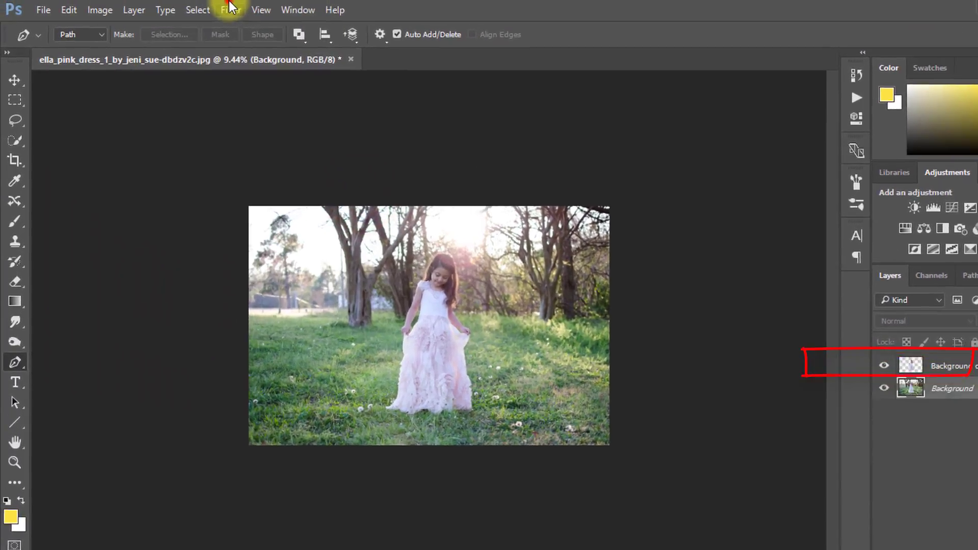
Step: Start a Tilt-Shift blur on the Background layer and move its focus centre down to the photo's bottom edge
click(191, 0)
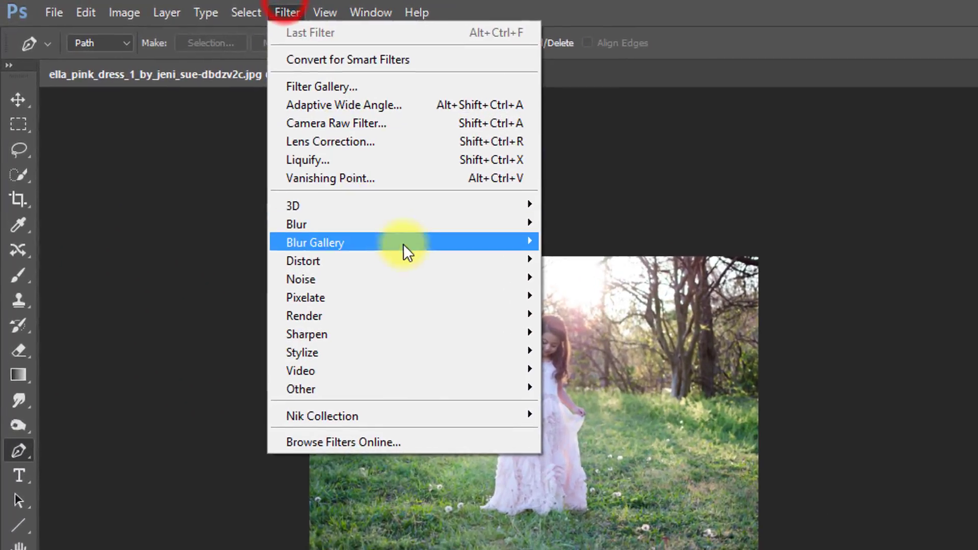
click(442, 243)
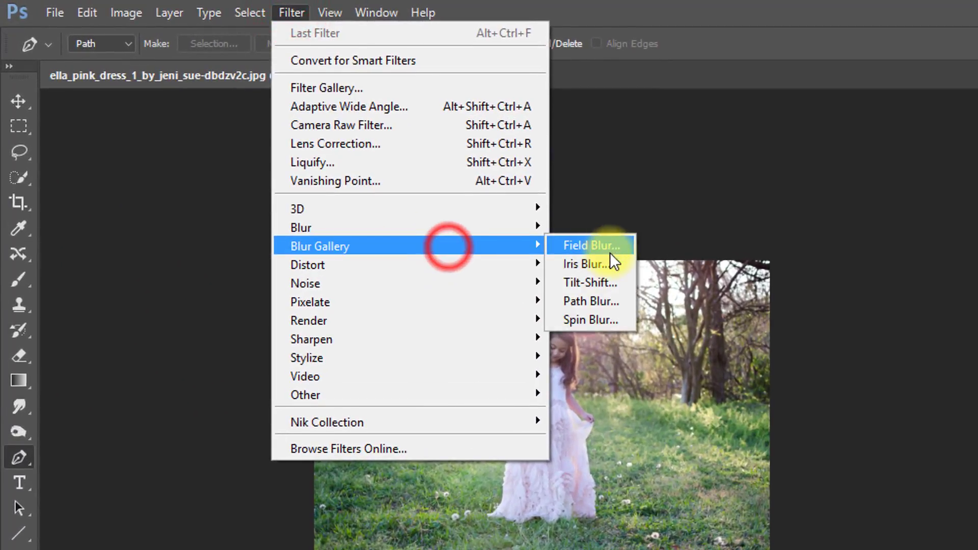
click(600, 283)
drag(552, 410, 550, 466)
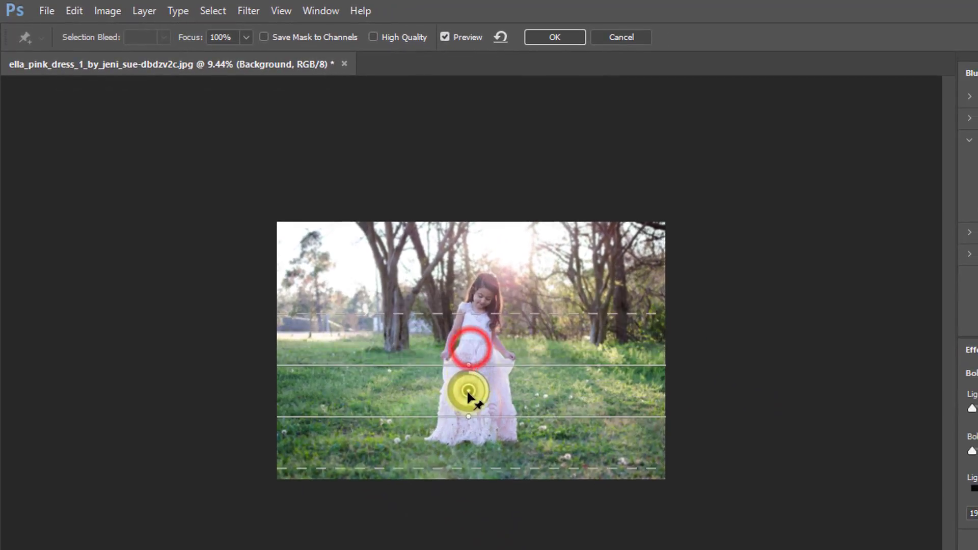
drag(468, 392, 463, 479)
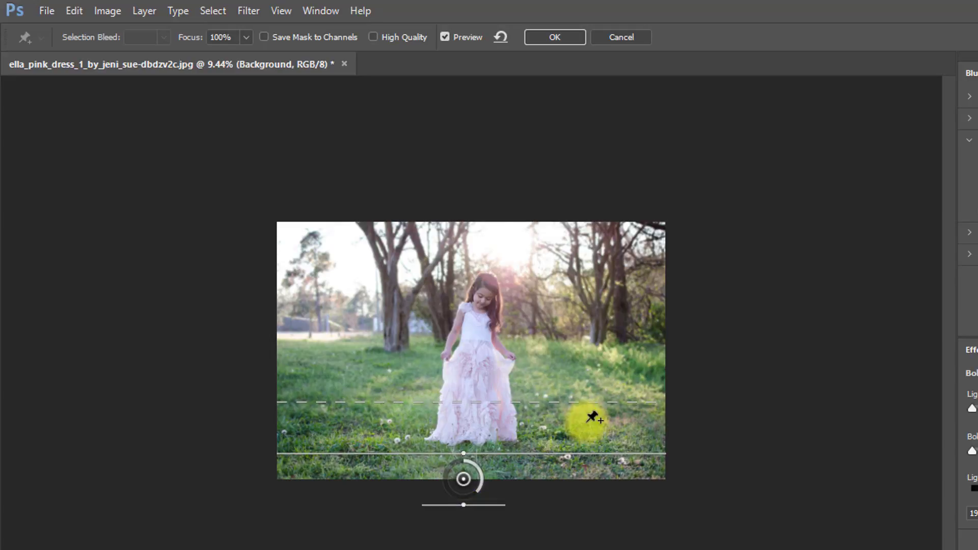
Step: Set the Tilt-Shift blur to 107 px and raise its focus centre to just below the dress hem
ctrl+click(514, 343)
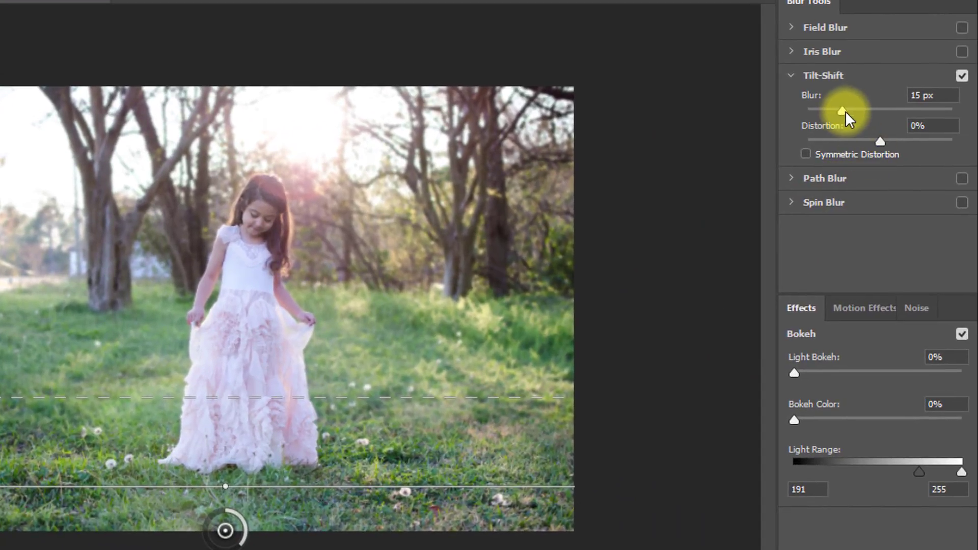
drag(841, 111, 881, 121)
drag(225, 531, 225, 491)
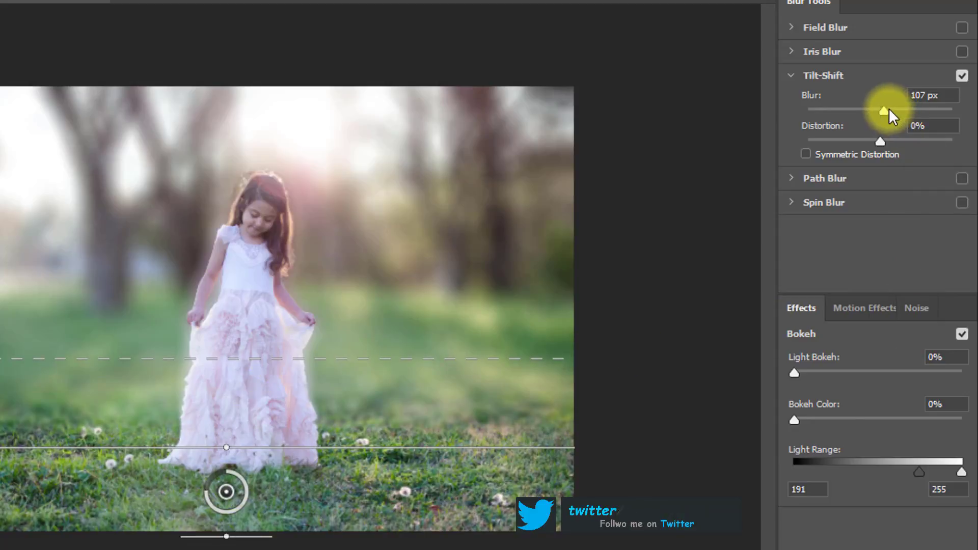
Step: Set the Tilt-Shift blur to 120 px, with Light Bokeh at 10% and Bokeh Color at 8%
mouse_move(884, 109)
mouse_down()
mouse_move(854, 107)
mouse_move(887, 110)
mouse_up()
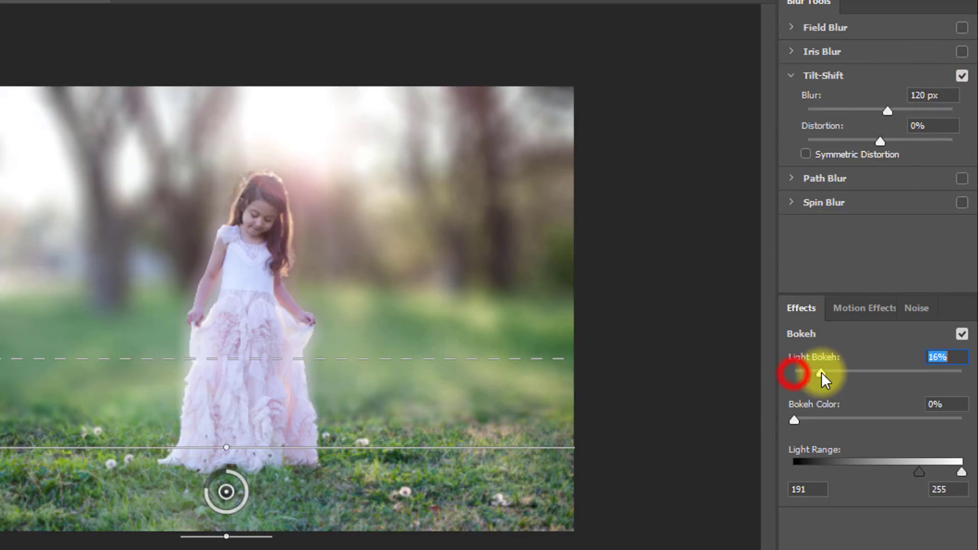
drag(833, 372, 813, 379)
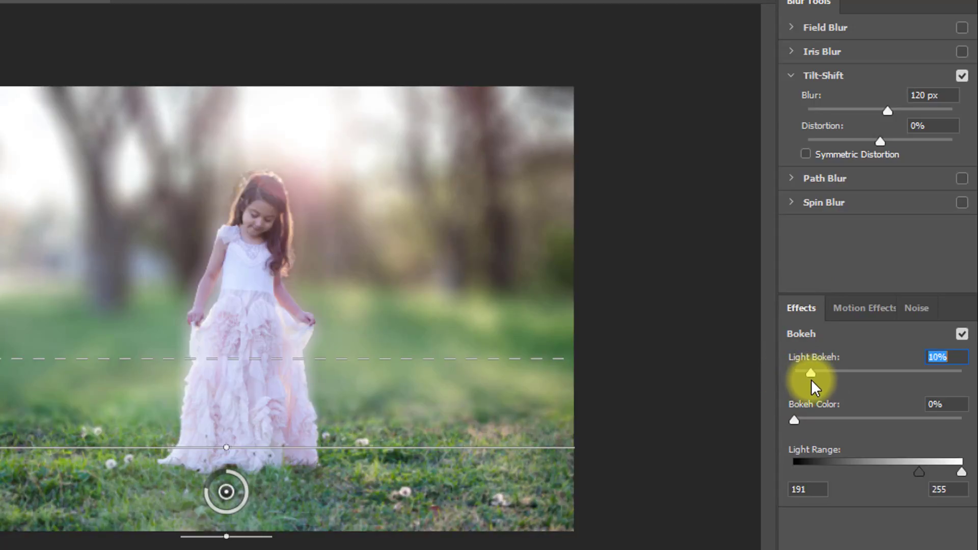
mouse_move(796, 421)
mouse_down()
mouse_move(824, 422)
mouse_move(820, 435)
mouse_move(807, 418)
mouse_up()
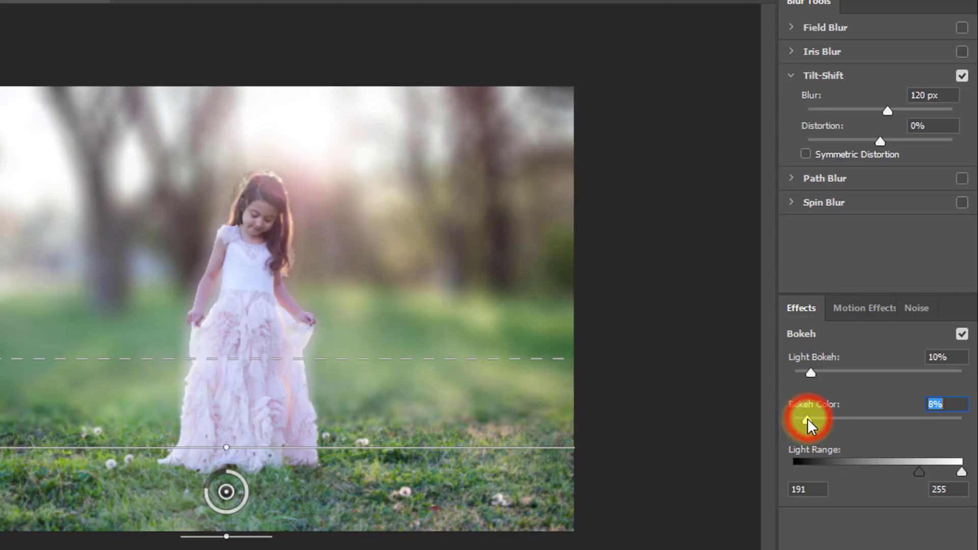
Step: Adjust the Tilt-Shift blur to 130 px and apply the filter to the Background layer
click(888, 109)
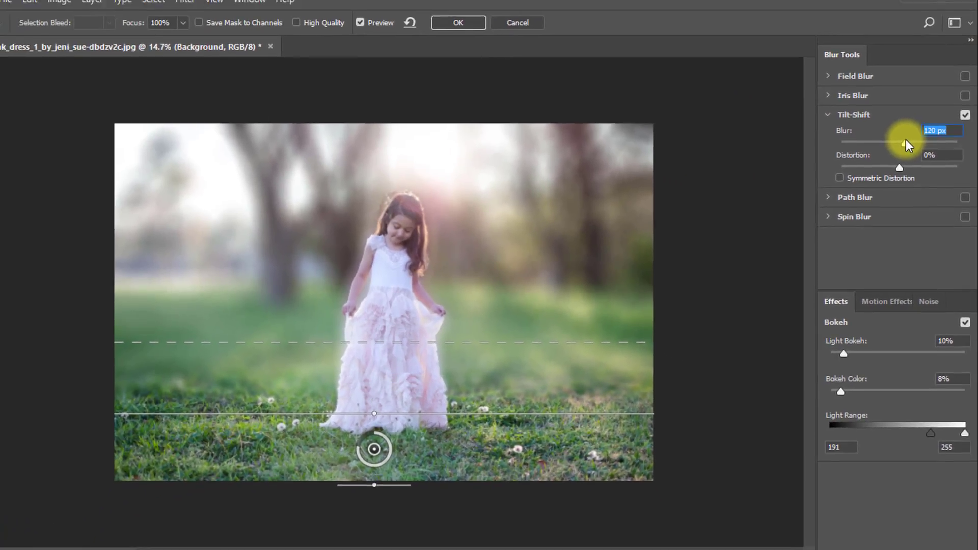
drag(887, 110, 892, 106)
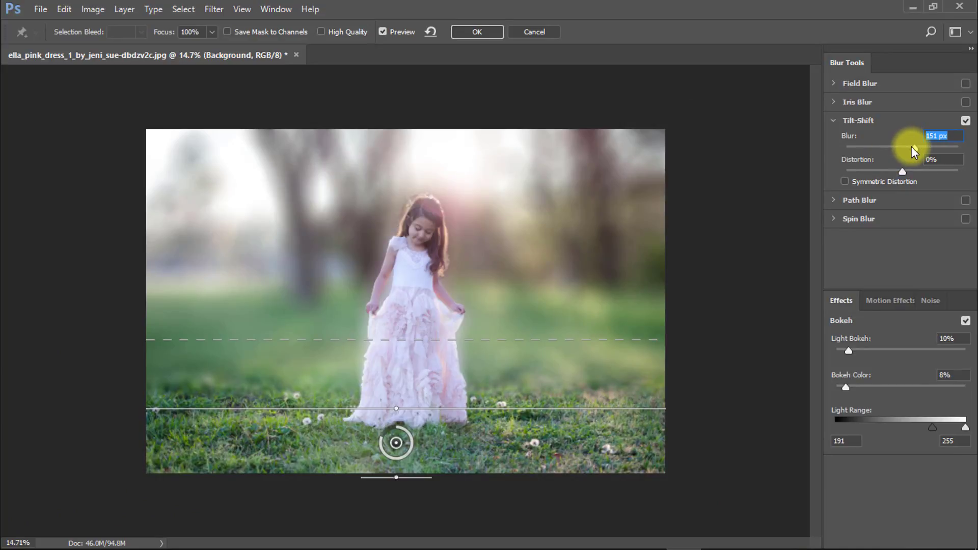
drag(912, 148, 908, 148)
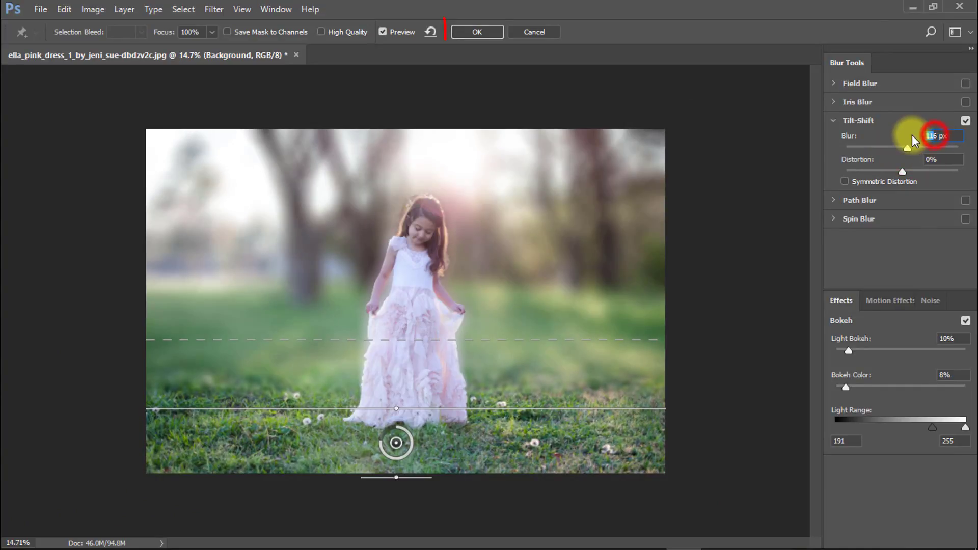
click(911, 148)
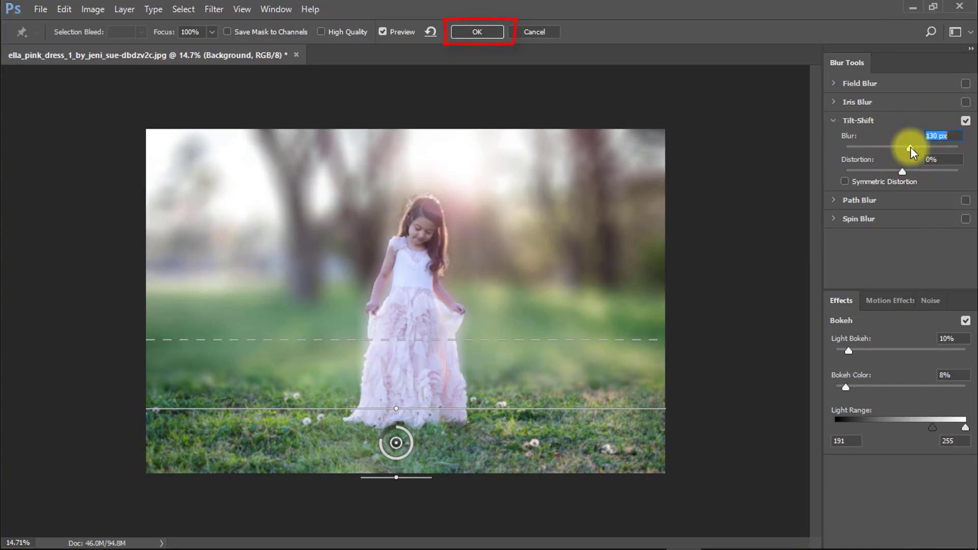
click(477, 32)
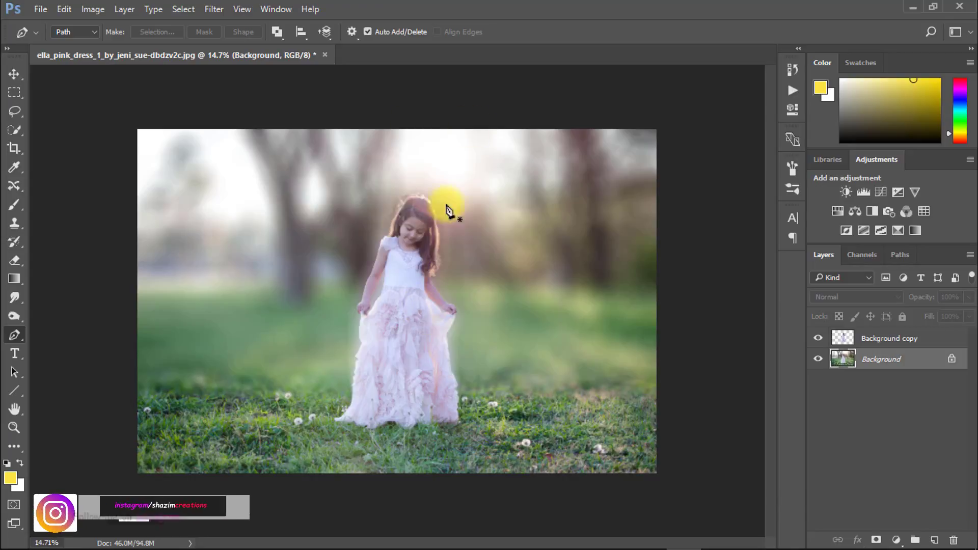
Step: Add a Color Lookup adjustment layer directly above the Background layer
drag(365, 315, 392, 317)
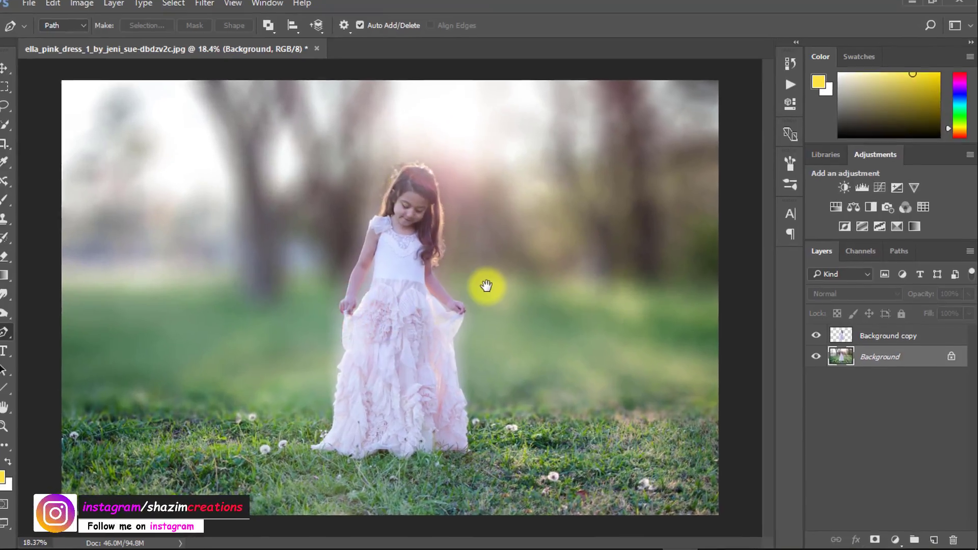
drag(492, 290, 480, 292)
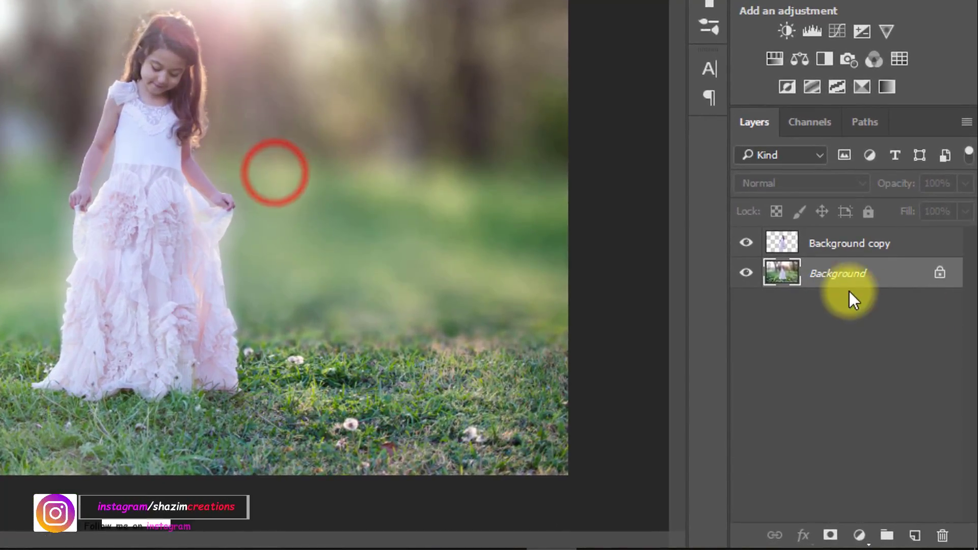
click(873, 364)
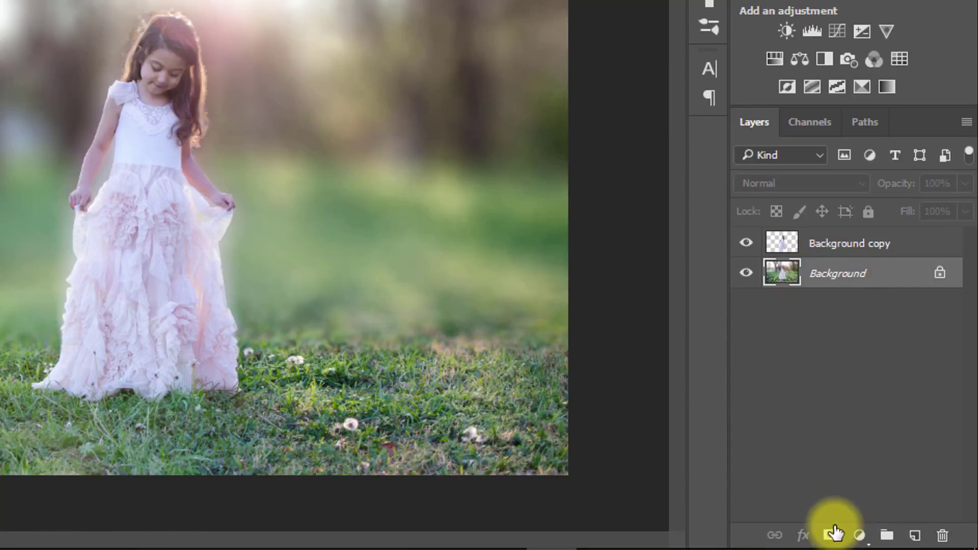
click(861, 535)
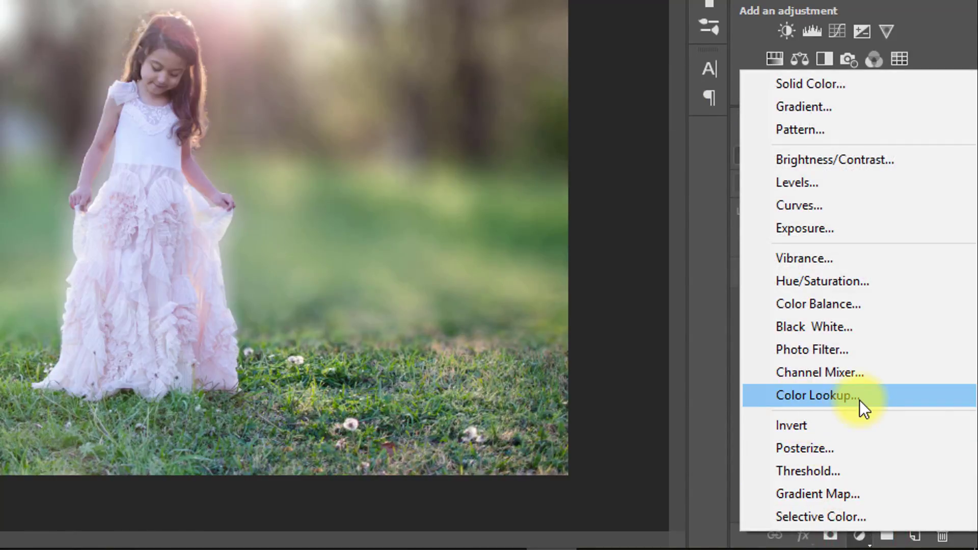
click(859, 398)
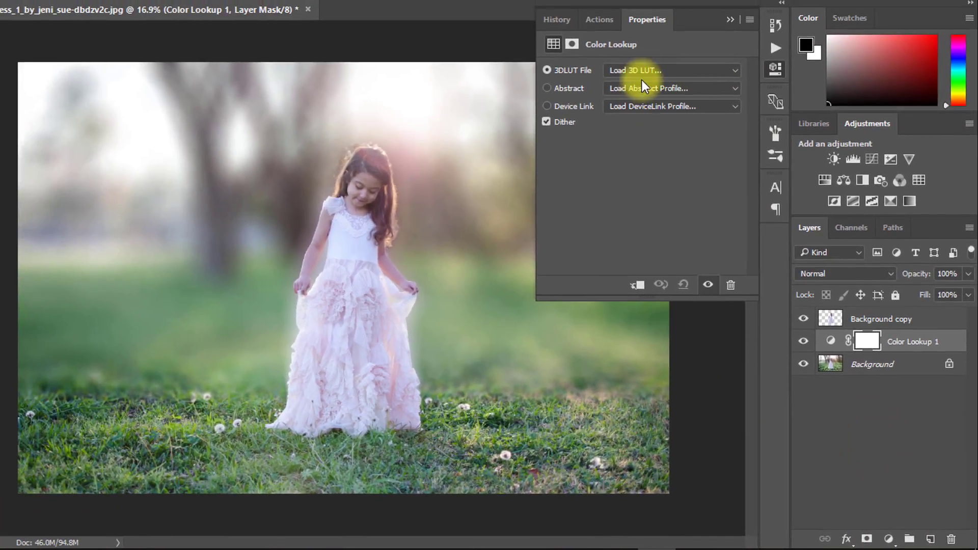
Step: Load the EdgyAmber.3DL 3DLUT in the Color Lookup and reduce the adjustment layer's opacity to 51%
click(643, 70)
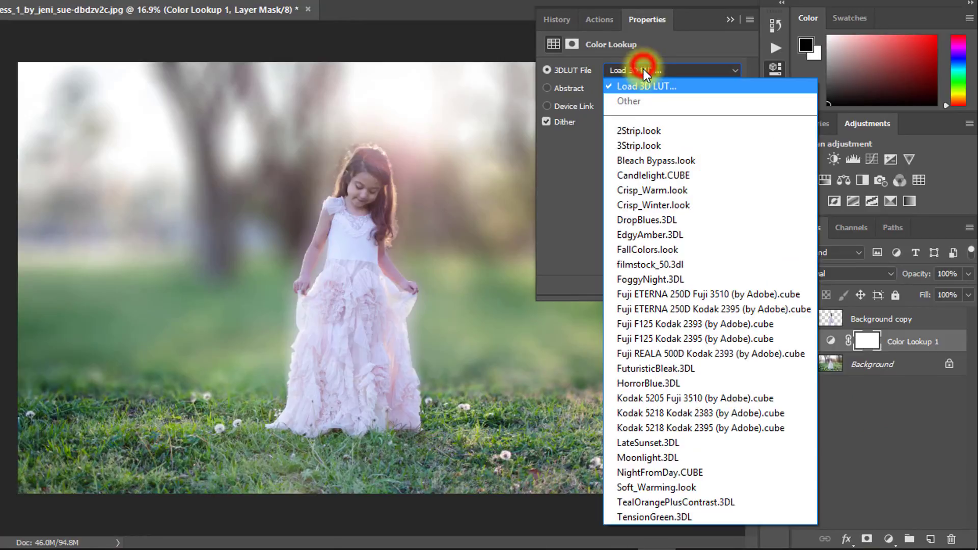
click(654, 234)
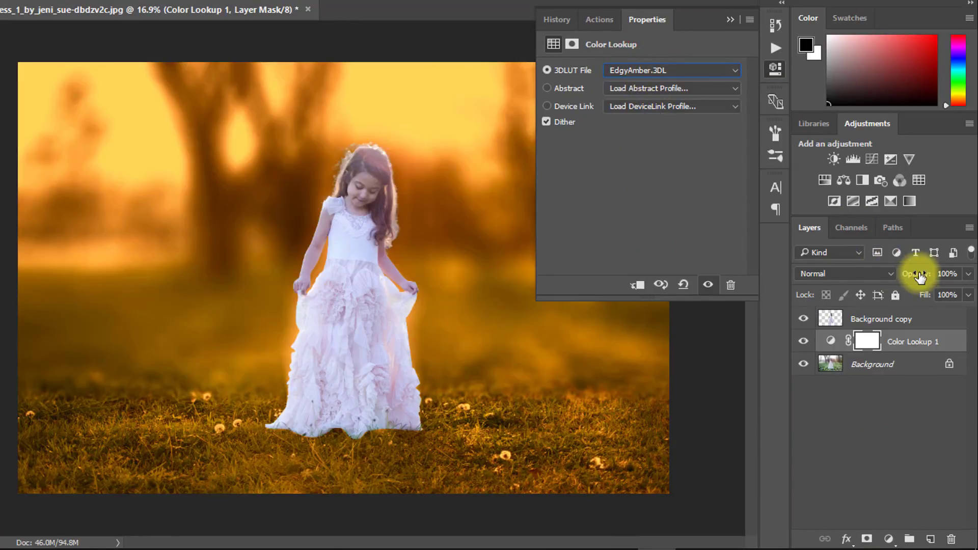
drag(904, 283, 899, 285)
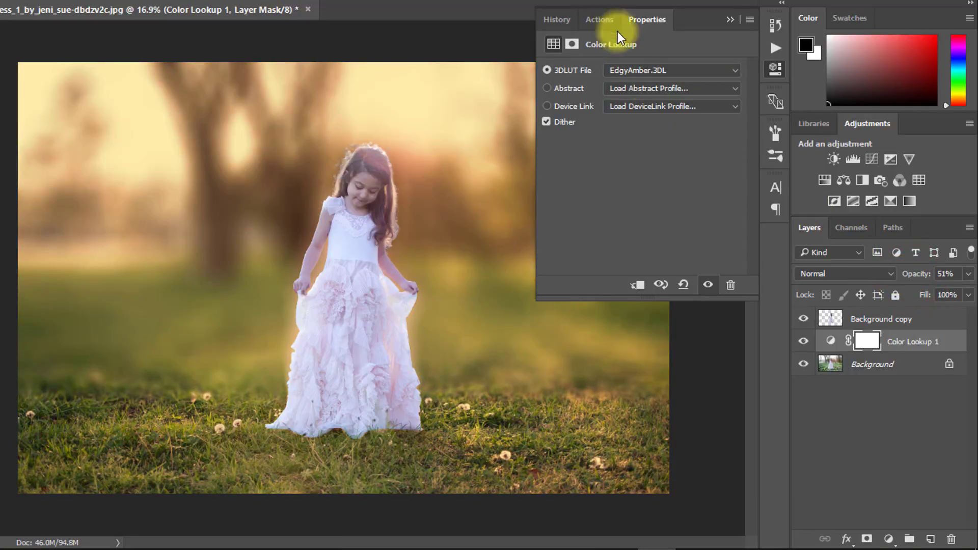
Step: Switch the Color Lookup's 3DLUT to Fuji ETERNA 250D Fuji 3510 (by Adobe).cube and set the layer's opacity to 53%
click(643, 70)
click(653, 251)
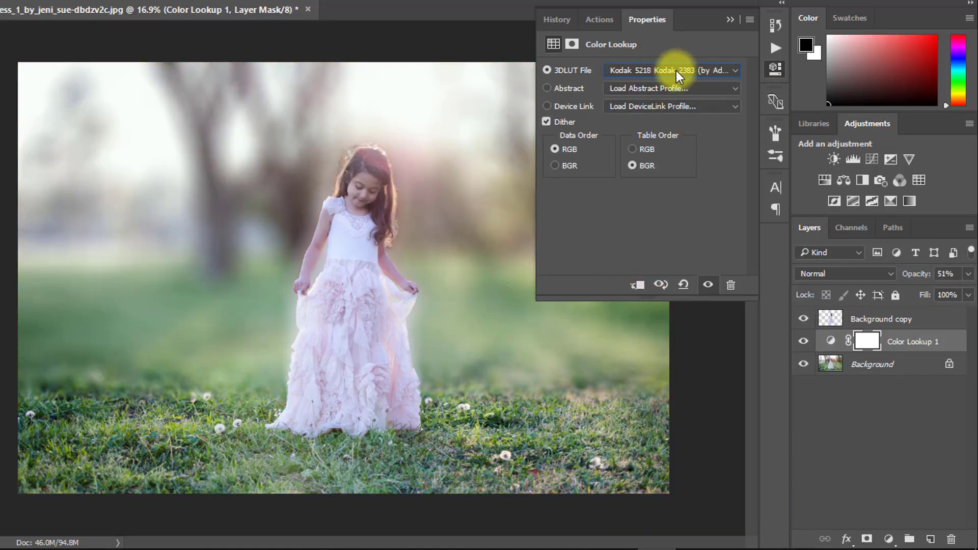
click(677, 70)
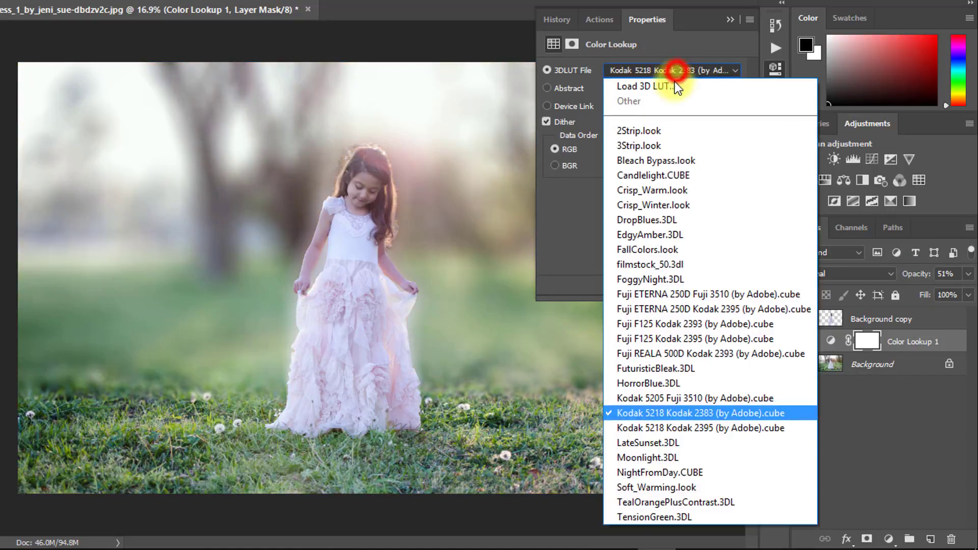
click(662, 294)
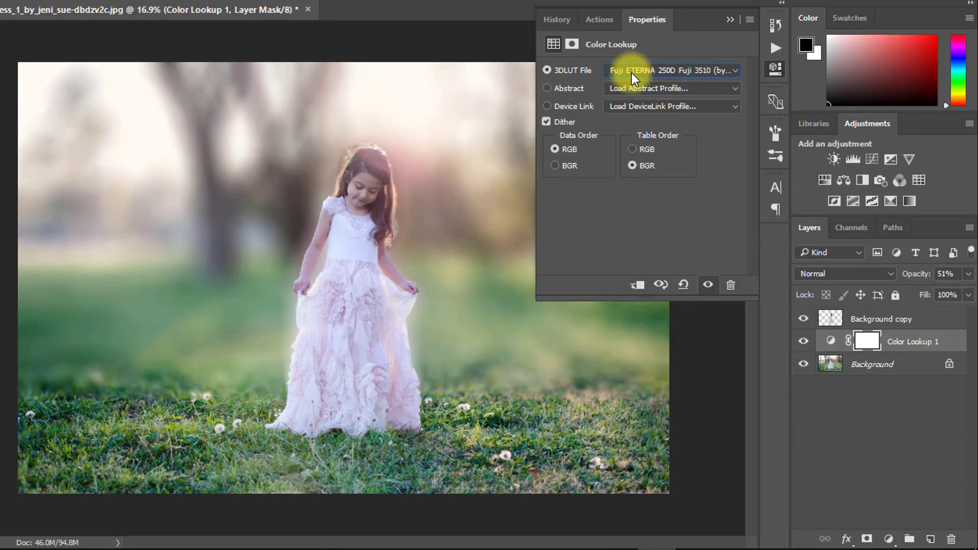
click(728, 20)
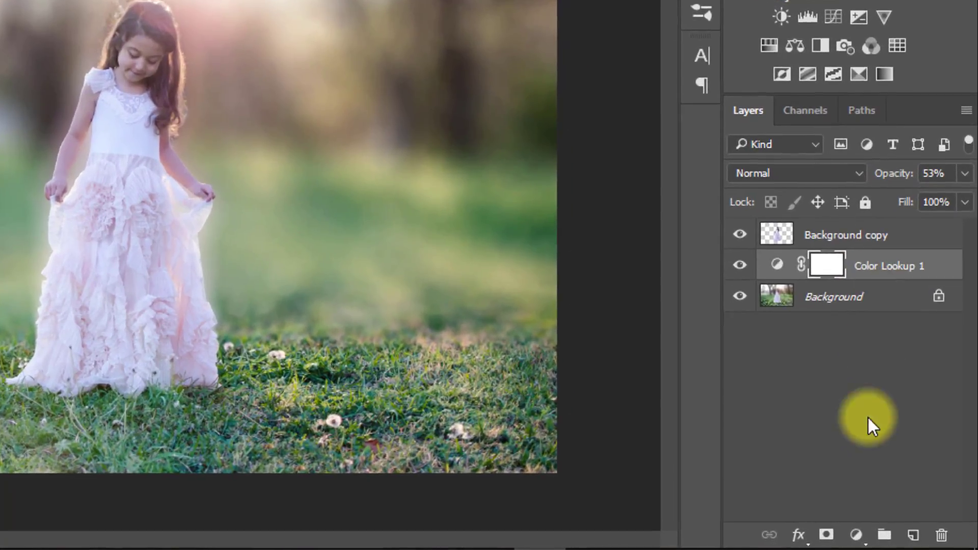
Step: Add a Gradient Fill layer above the Color Lookup using the teal, green and cream Vintage3 preset
click(888, 539)
click(808, 98)
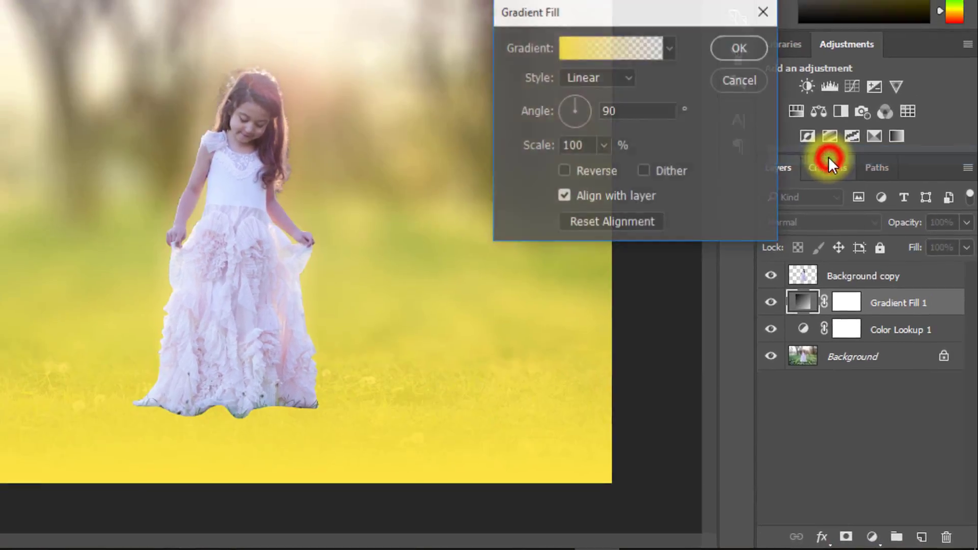
click(693, 90)
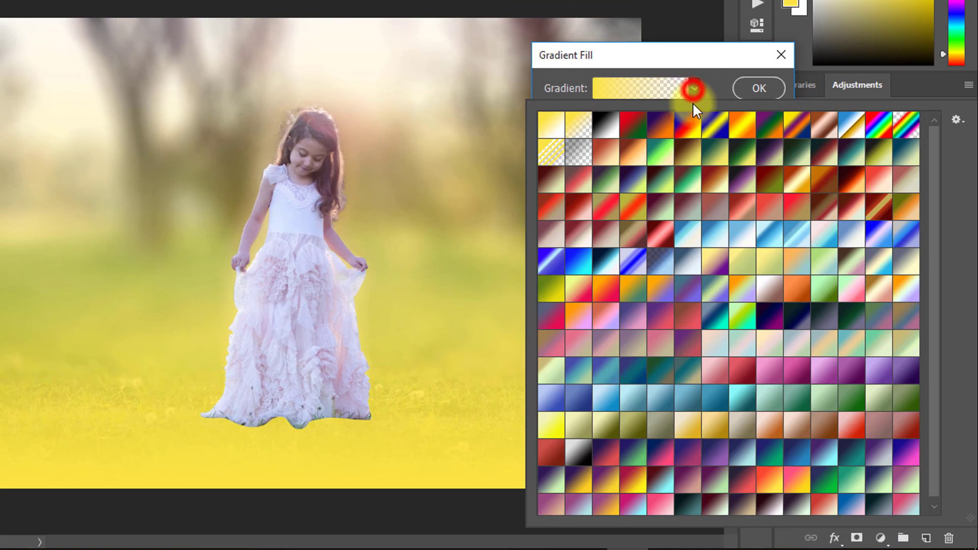
click(667, 154)
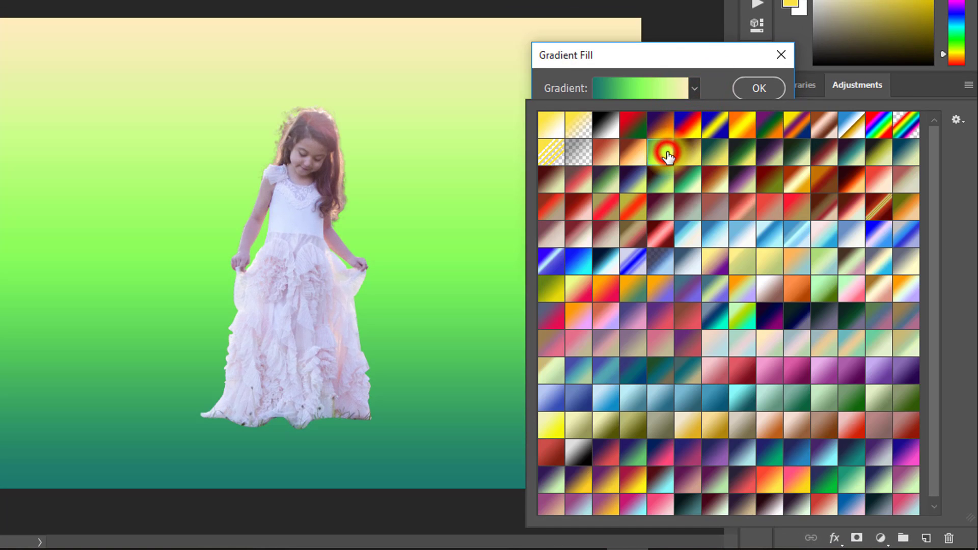
click(758, 89)
Step: Set the Gradient Fill layer's blend mode to Soft Light and its opacity to 44%
click(863, 249)
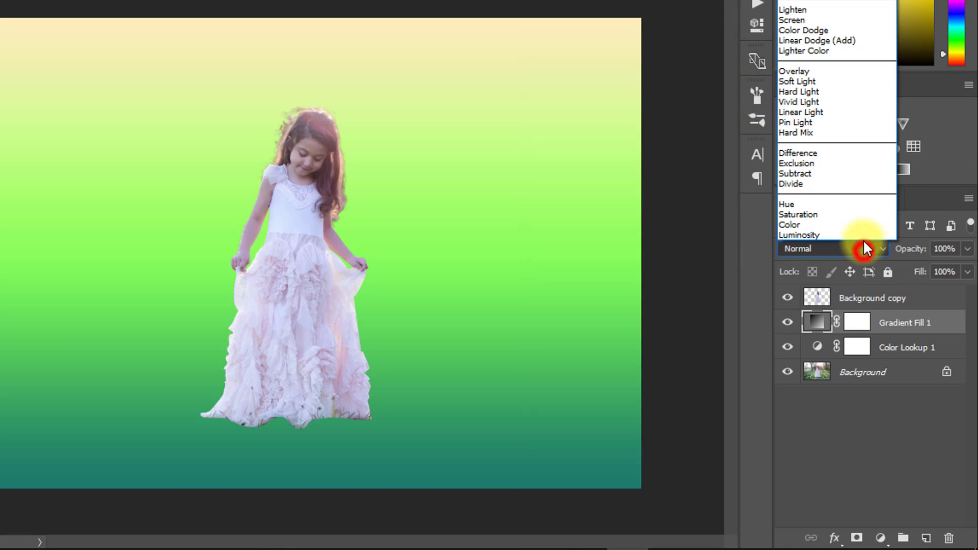
click(834, 82)
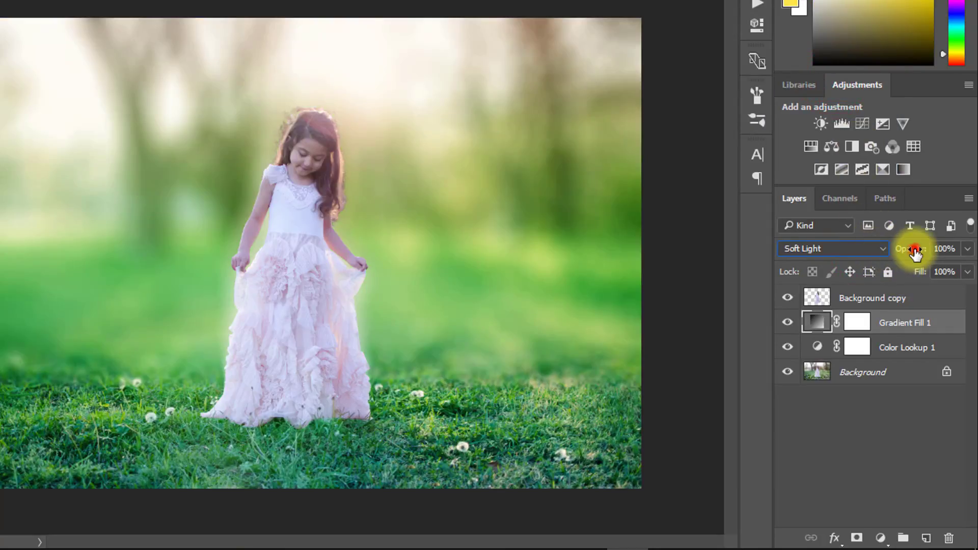
drag(915, 253, 867, 253)
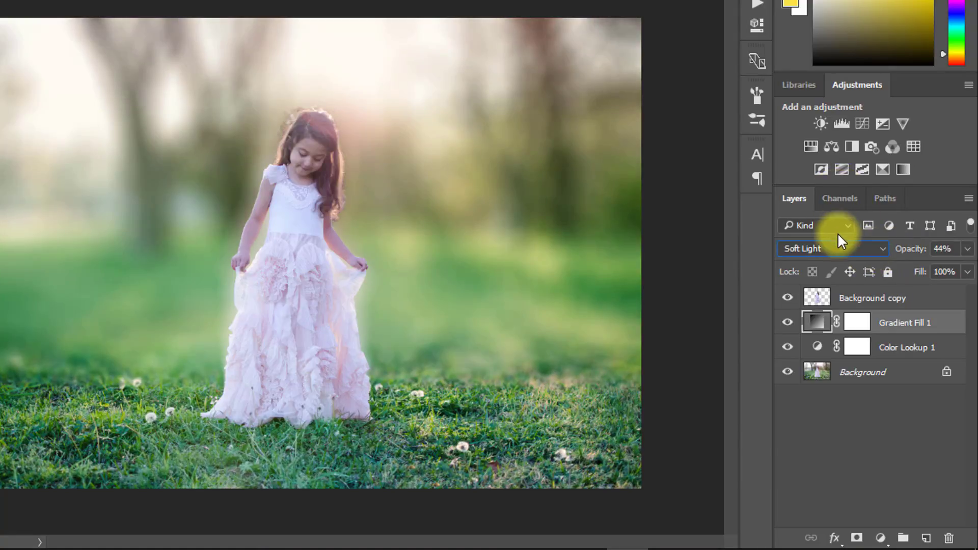
Step: Open the Gradient Fill's gradient for editing and try the Vintage5 and Vintage7 presets
double_click(814, 330)
click(685, 90)
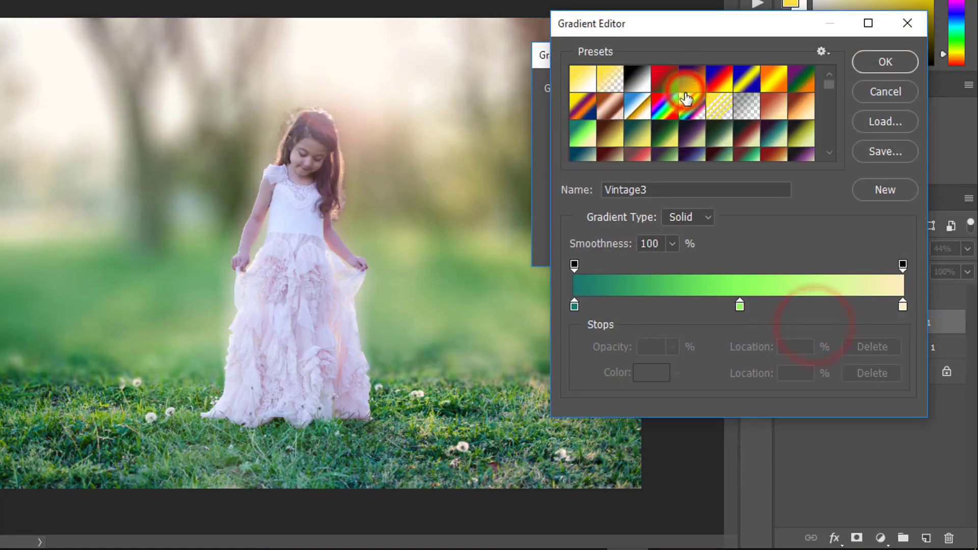
click(652, 136)
click(642, 129)
scroll(679, 130, down, 1)
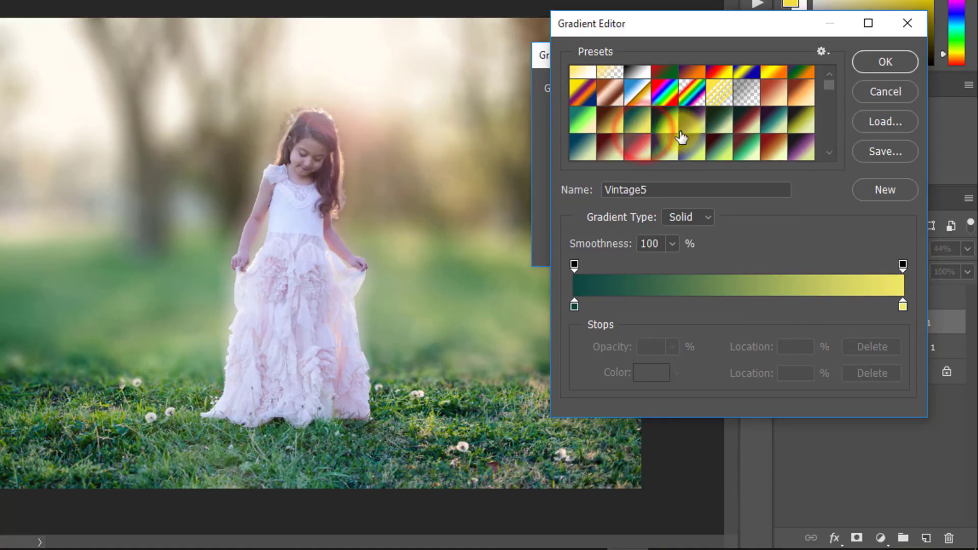
click(695, 120)
click(723, 122)
click(697, 123)
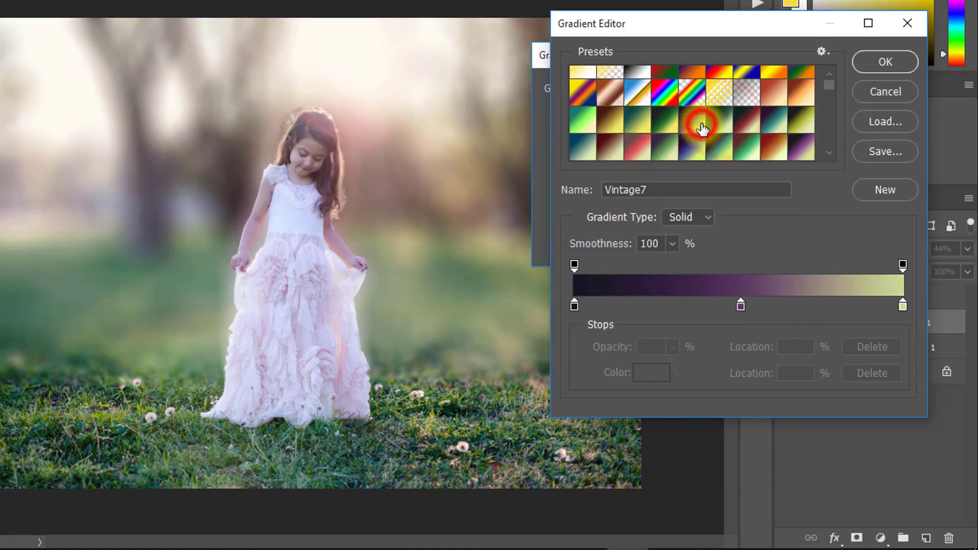
Step: Try the Vintage17 preset and the dark-green-to-grey-purple Personale preset on the gradient fill
scroll(738, 137, down, 1)
click(689, 139)
click(717, 138)
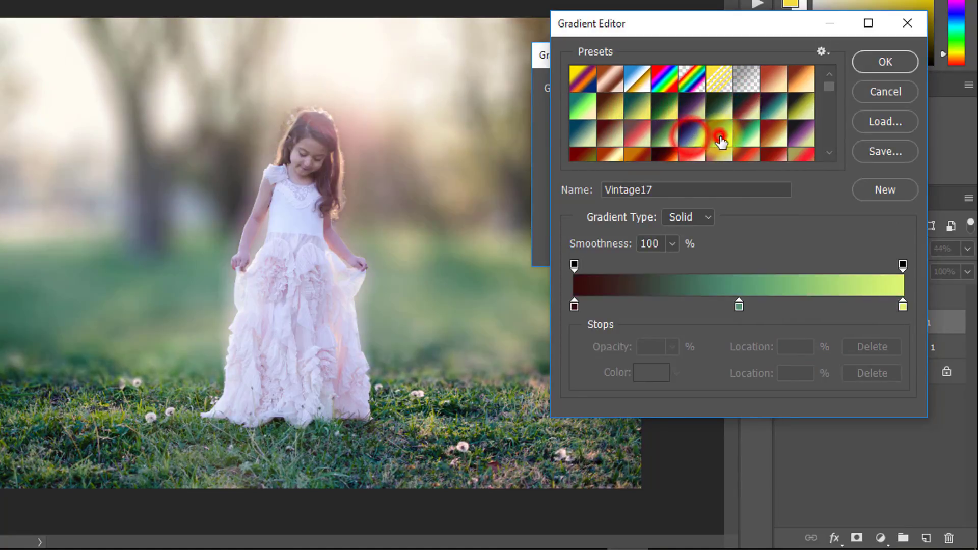
click(800, 108)
scroll(731, 146, down, 2)
click(625, 124)
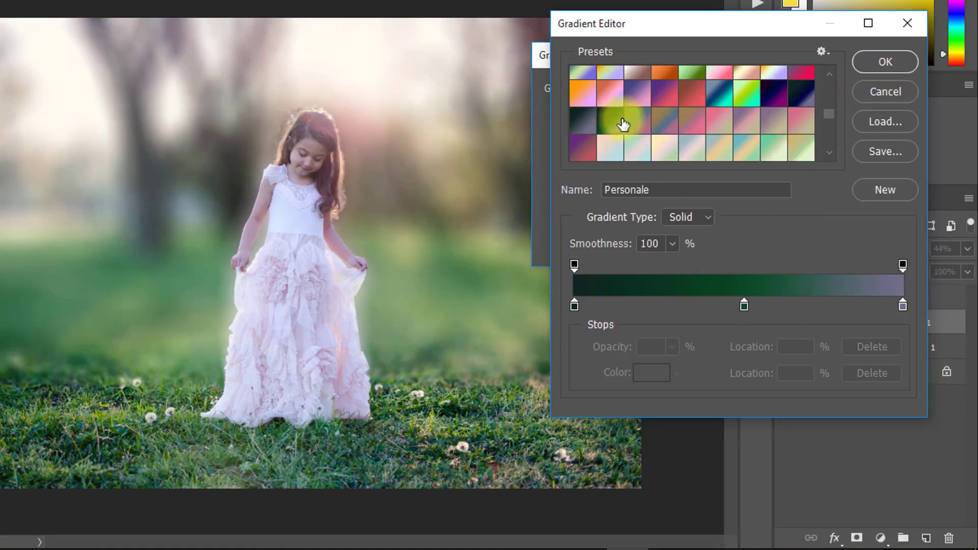
Step: Apply the green, teal and tan Personale preset to the Gradient Fill and set the layer's opacity to 51%
scroll(661, 125, down, 2)
click(670, 123)
click(692, 123)
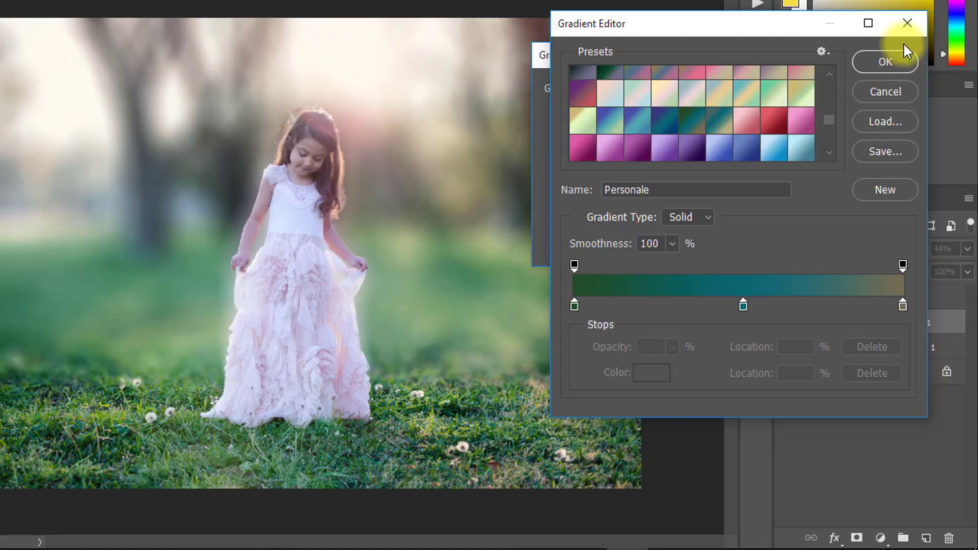
click(872, 61)
click(757, 87)
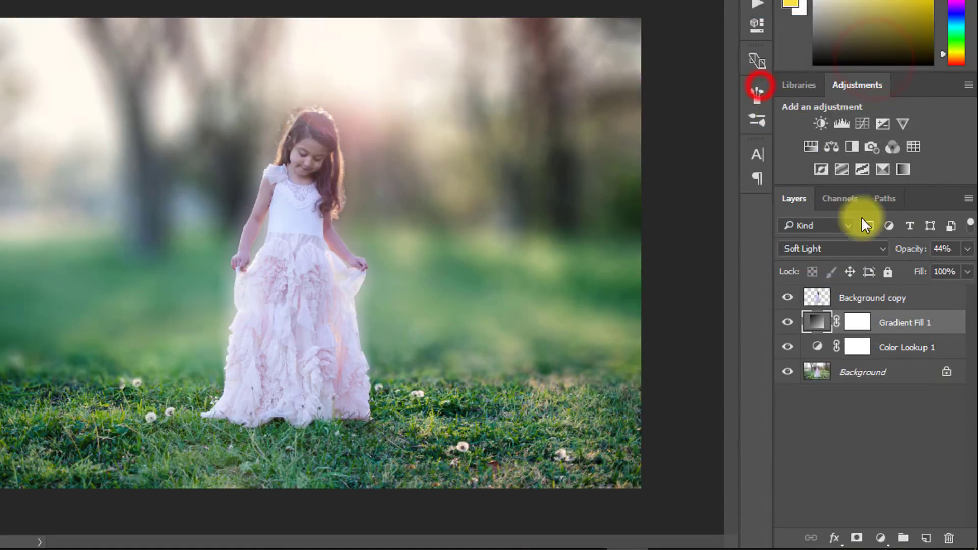
drag(909, 253, 926, 253)
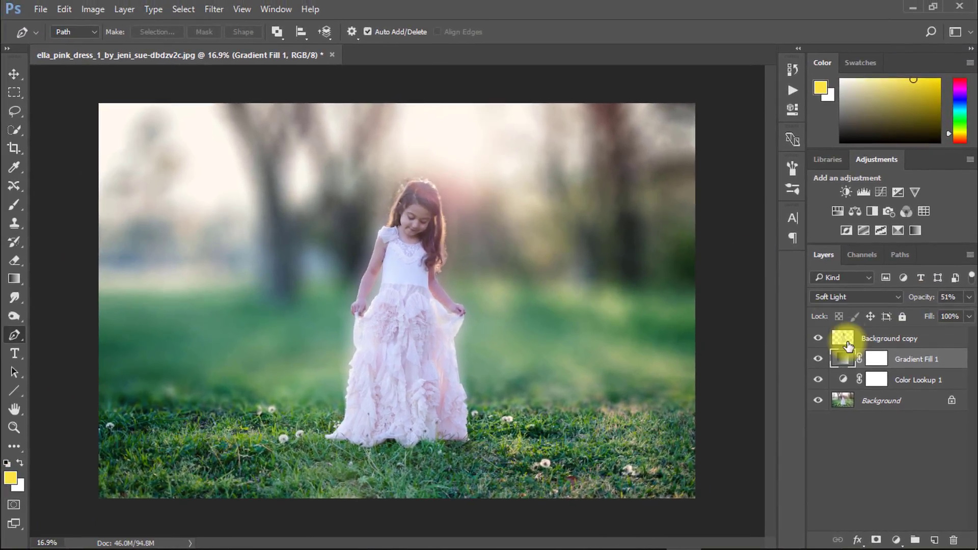
Step: Place the lens flare image from outside Photoshop into the document and position it beside the girl's head
click(912, 7)
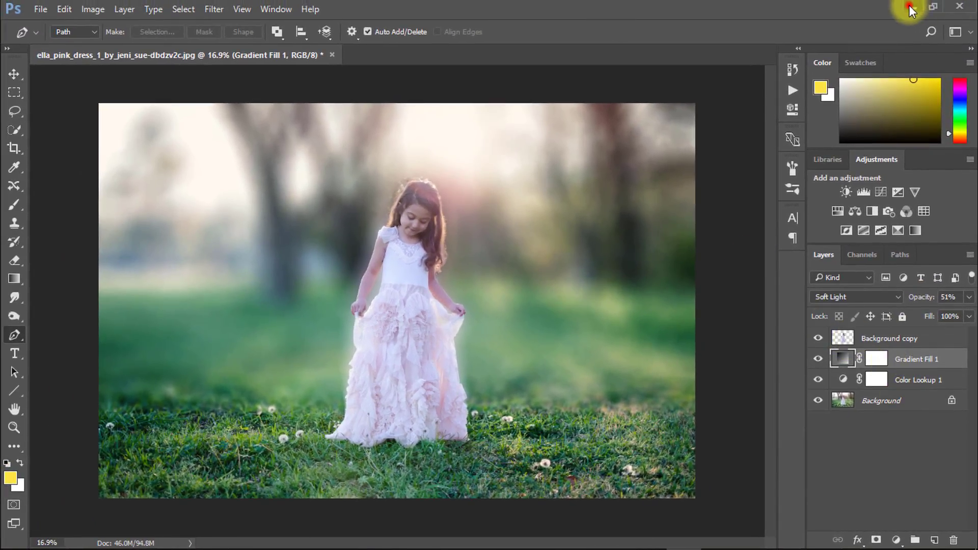
double_click(82, 164)
mouse_move(464, 194)
mouse_down()
mouse_move(723, 534)
mouse_move(670, 538)
mouse_move(447, 214)
mouse_move(458, 200)
mouse_up()
drag(286, 353, 361, 226)
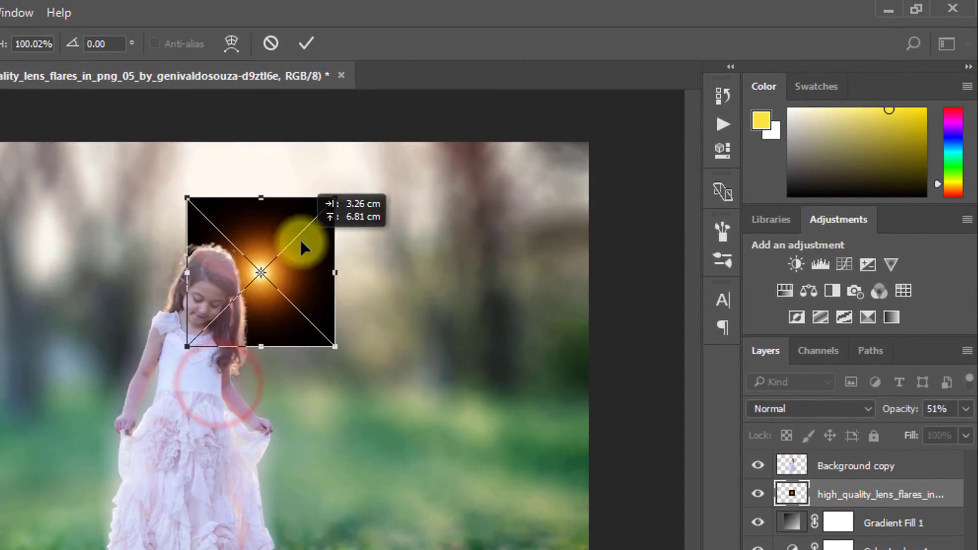
Step: Set the placed lens flare to Screen blending, enlarge it to about 168%, and position it over the bright sky behind the girl's head
click(815, 372)
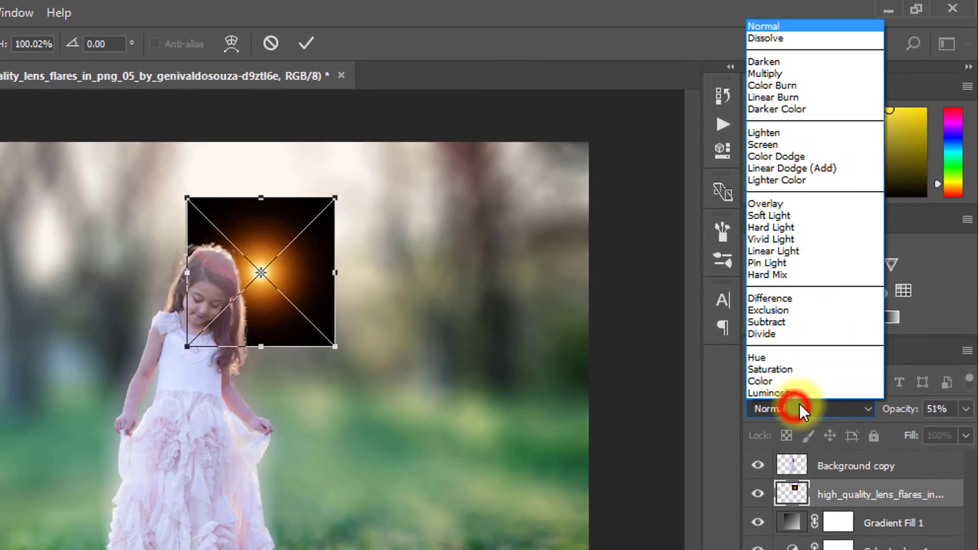
click(771, 145)
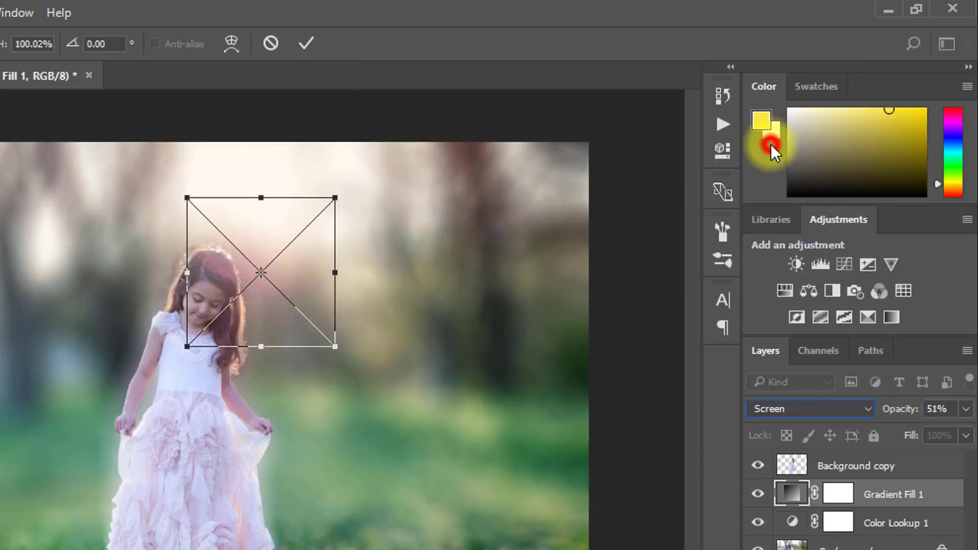
drag(336, 199, 456, 115)
drag(408, 220, 347, 240)
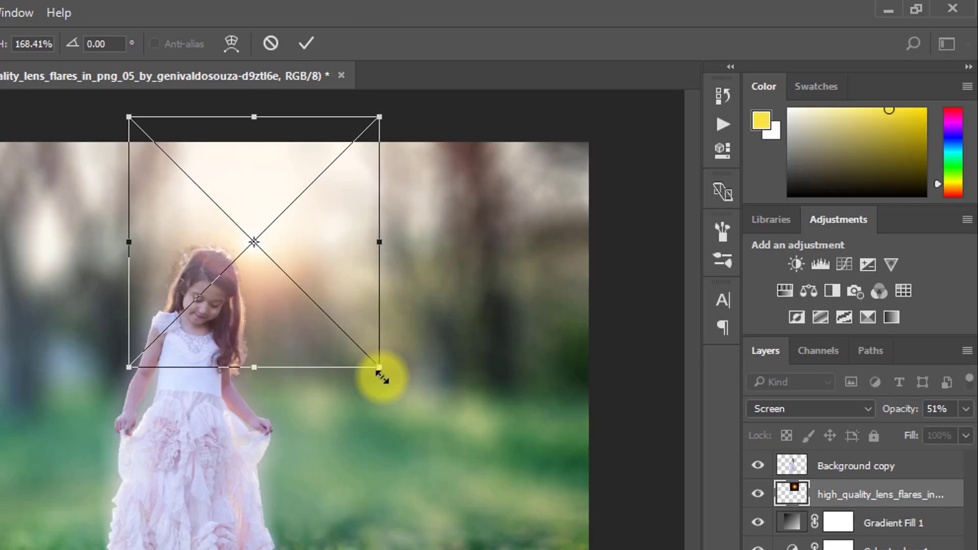
key(Return)
Step: Move the lens flare layer above Background copy and enlarge the flare to about 285%, centred just above the girl's head
drag(840, 490, 840, 461)
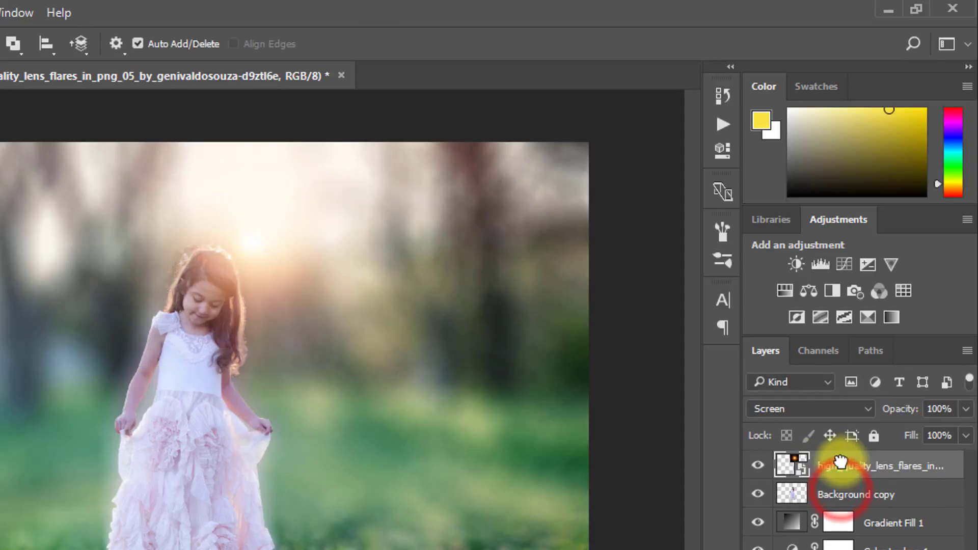
key(ctrl+t)
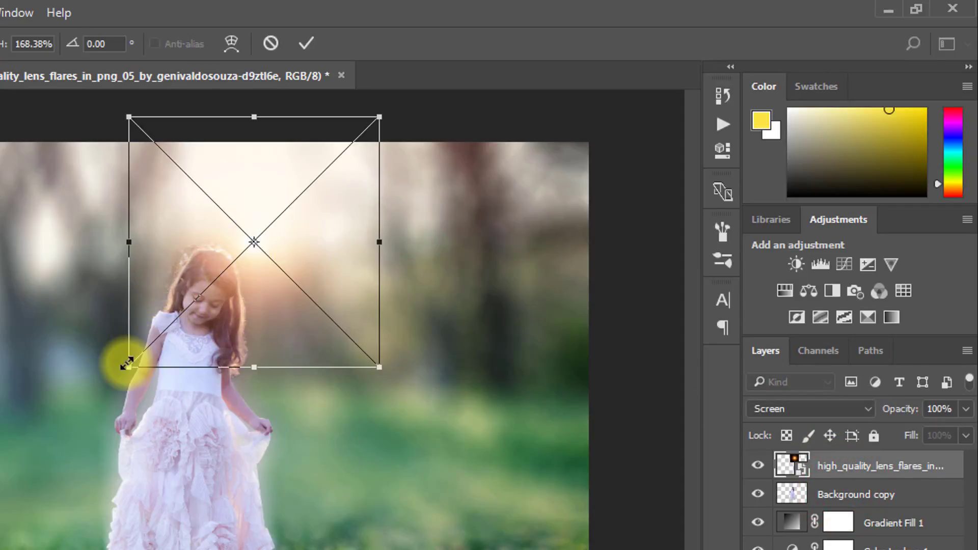
drag(128, 366, 20, 499)
drag(319, 349, 396, 235)
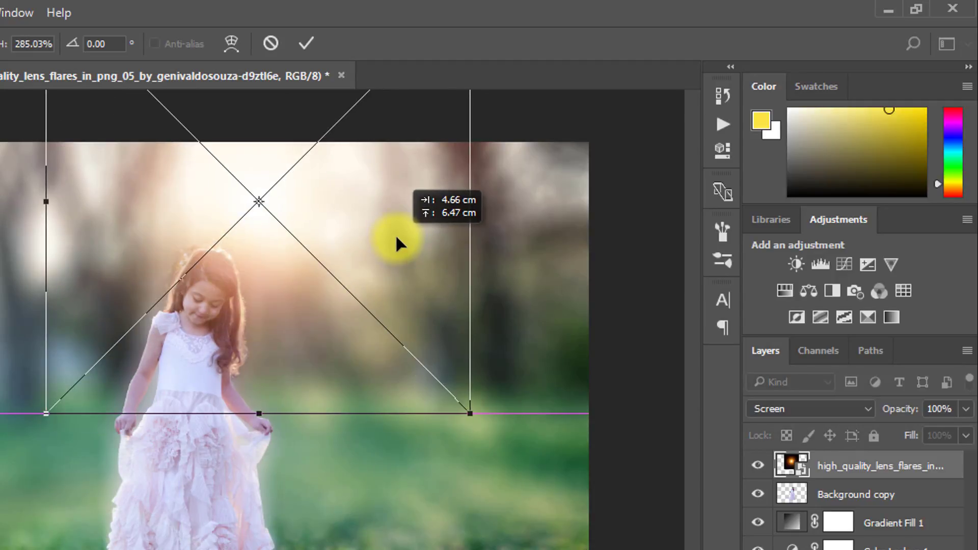
key(Return)
Step: Fine-tune the lens flare's position so its glow sits in the bright sky between the trees, beside the girl's head
key(p)
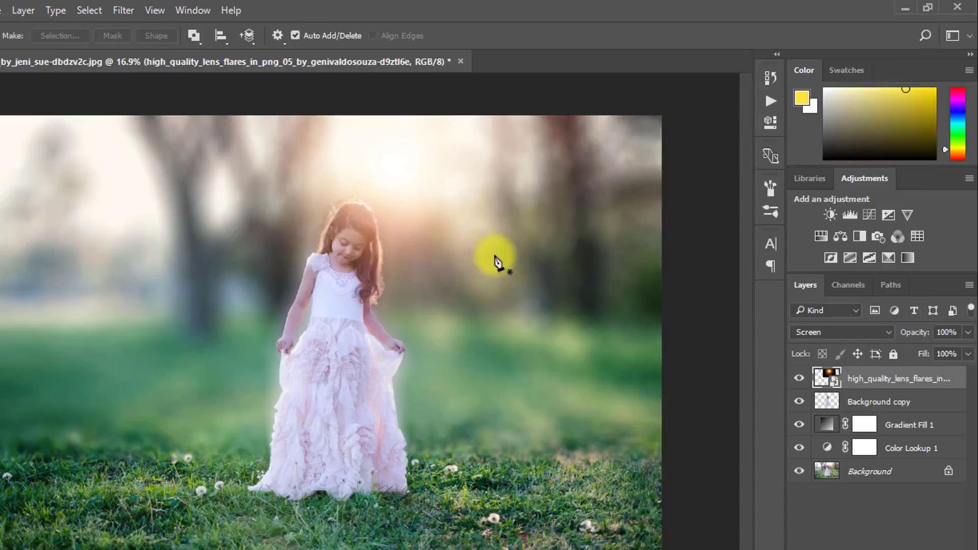
drag(399, 174, 434, 177)
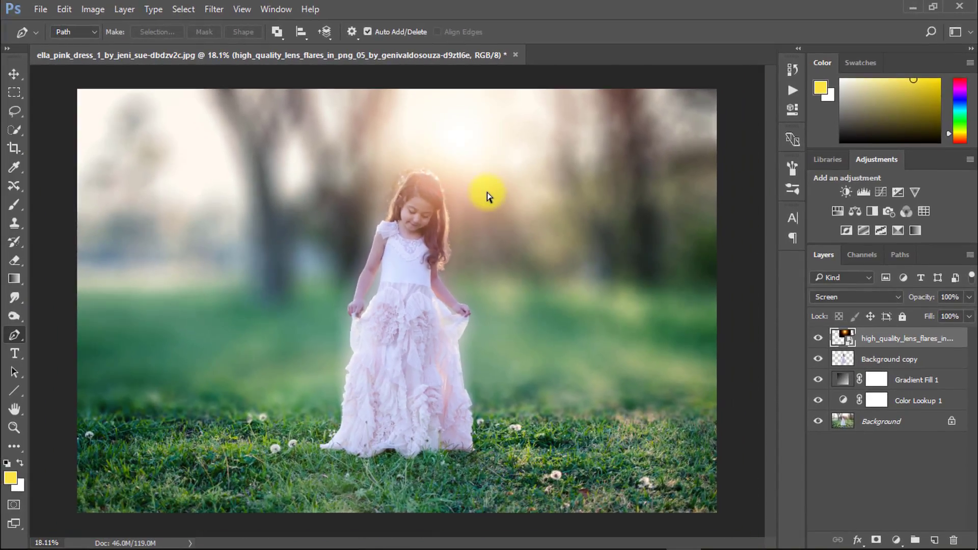
key(ctrl+t)
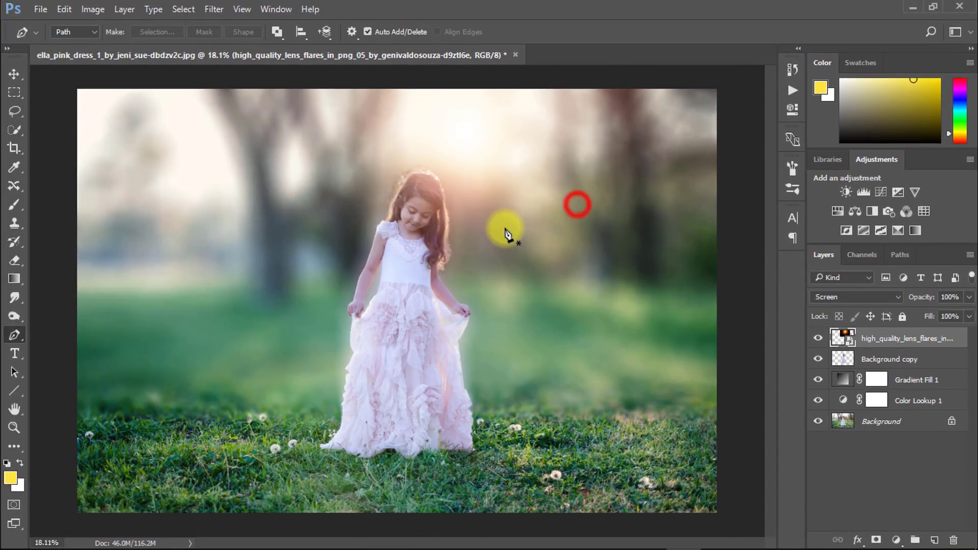
drag(506, 232, 487, 229)
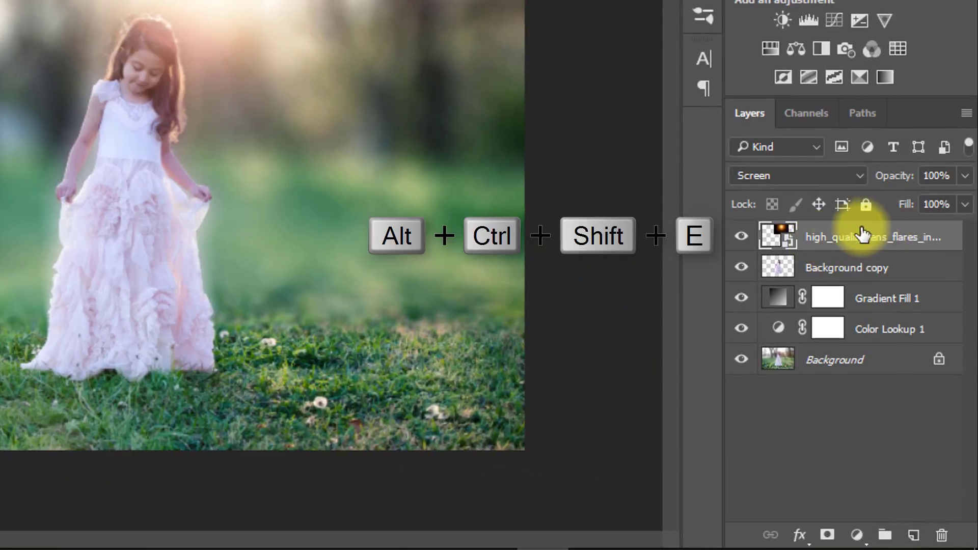
Step: Stamp all visible layers into a new top layer and open it in the Nik Collection filter Color Efex Pro 4
key(ctrl+alt+shift+e)
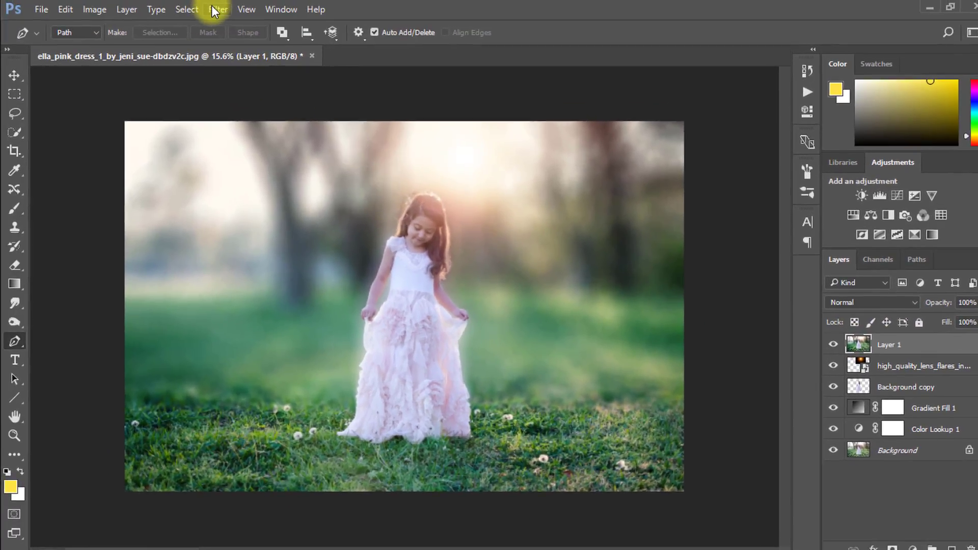
click(211, 10)
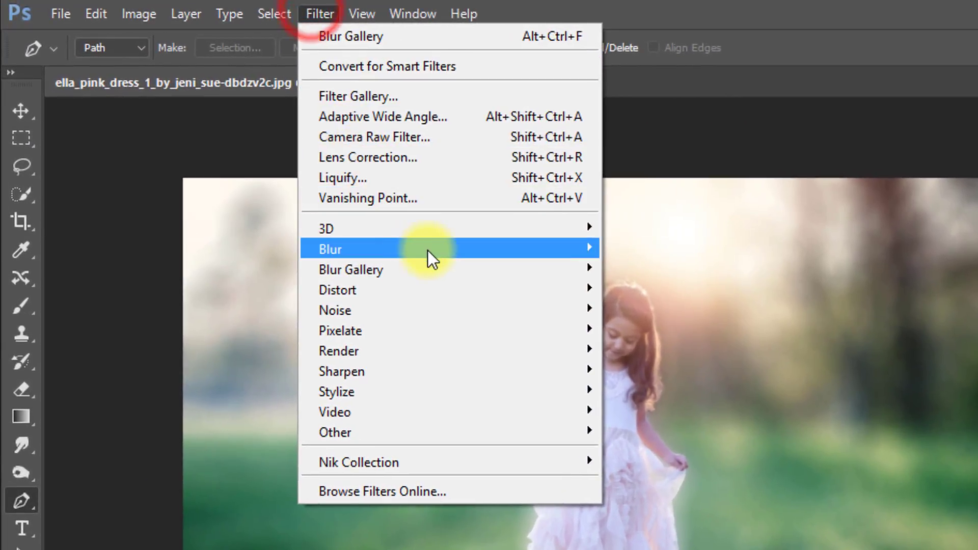
click(479, 421)
click(643, 458)
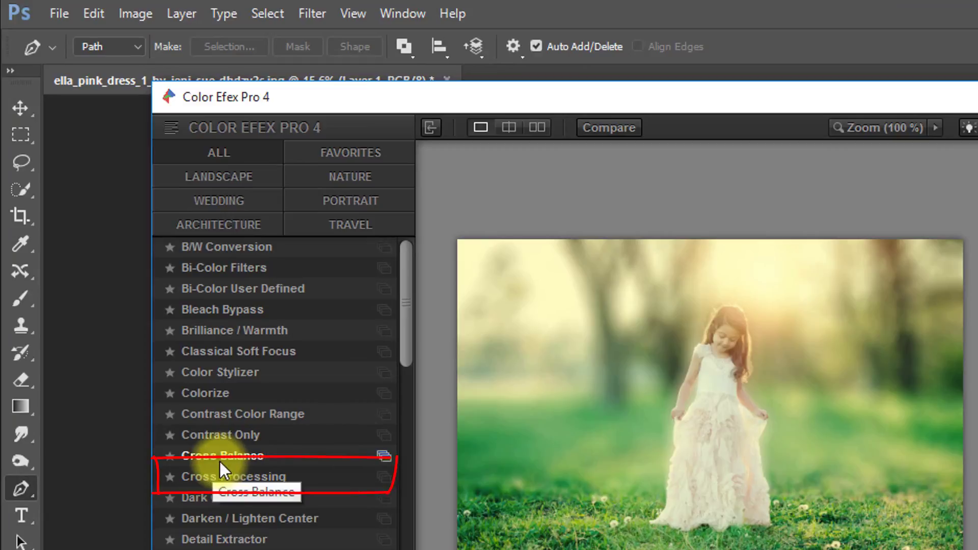
Step: Choose the Cross Processing filter and set its method to T04
click(225, 470)
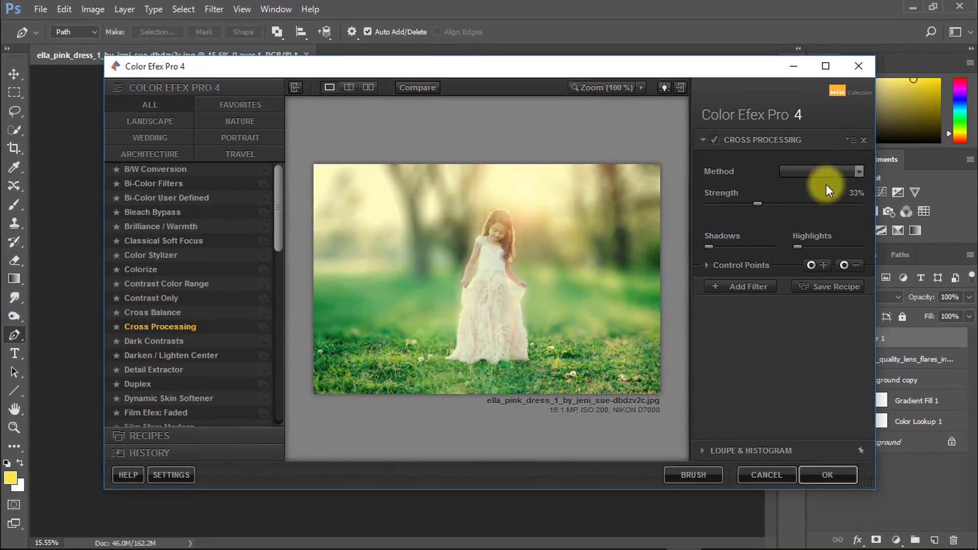
click(834, 174)
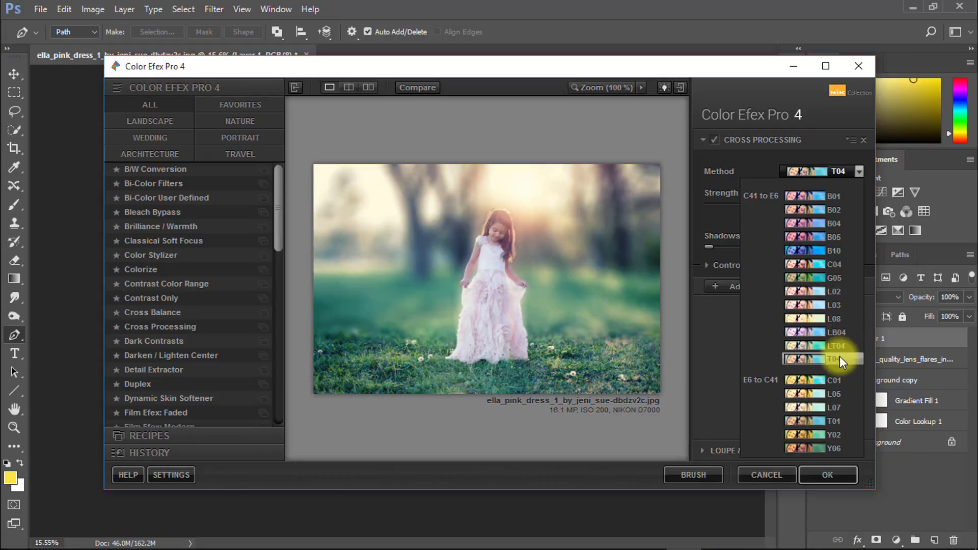
click(839, 357)
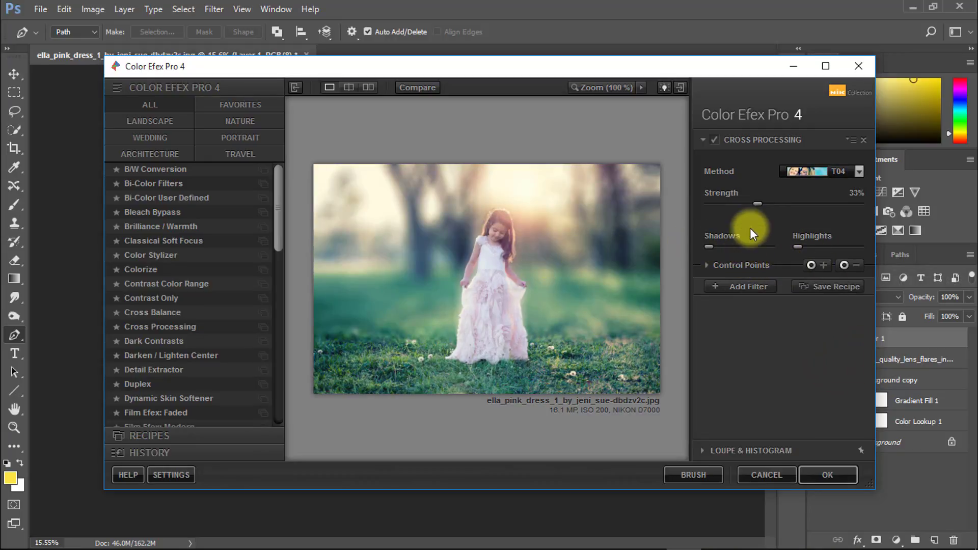
Step: Add a second filter, Darken / Lighten Center, with Center Luminosity at 8% and Shape 2
click(737, 286)
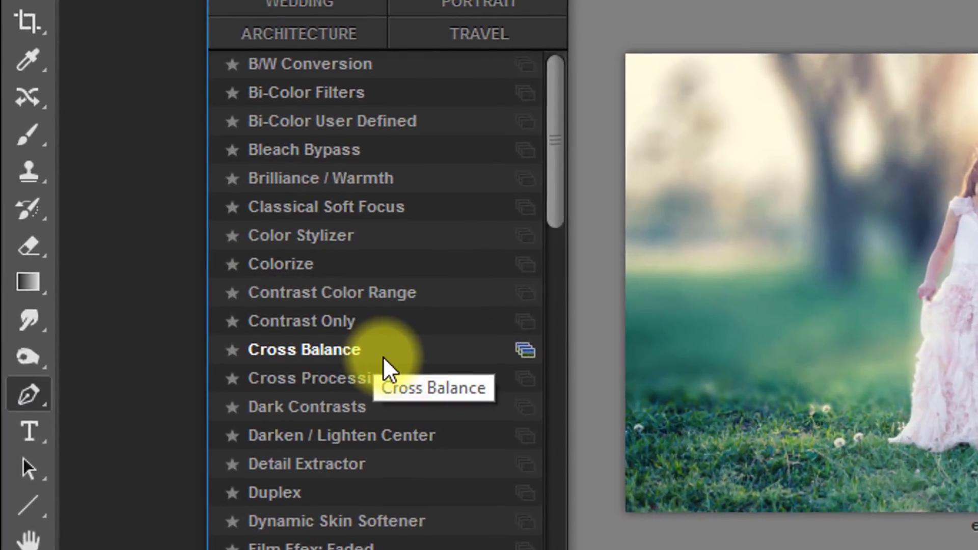
scroll(192, 316, down, 1)
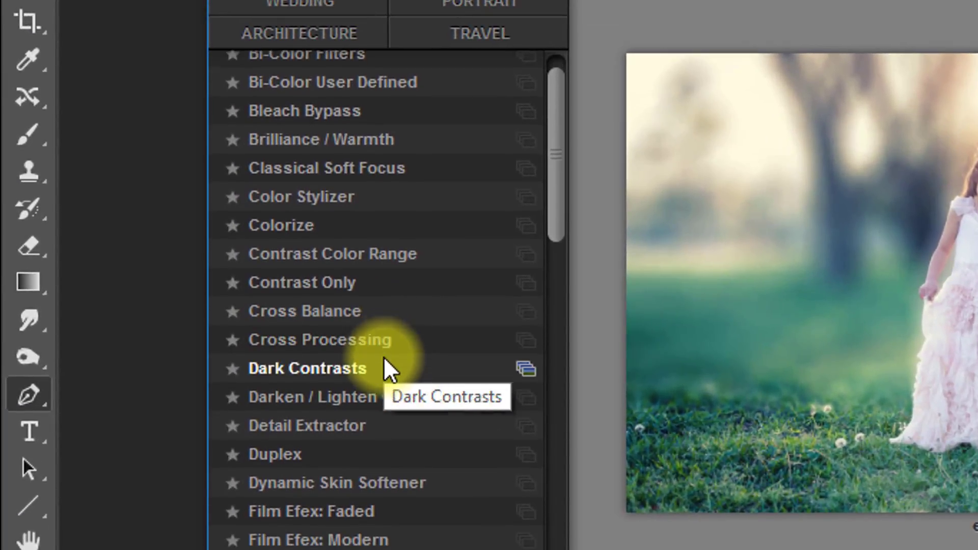
scroll(384, 358, down, 1)
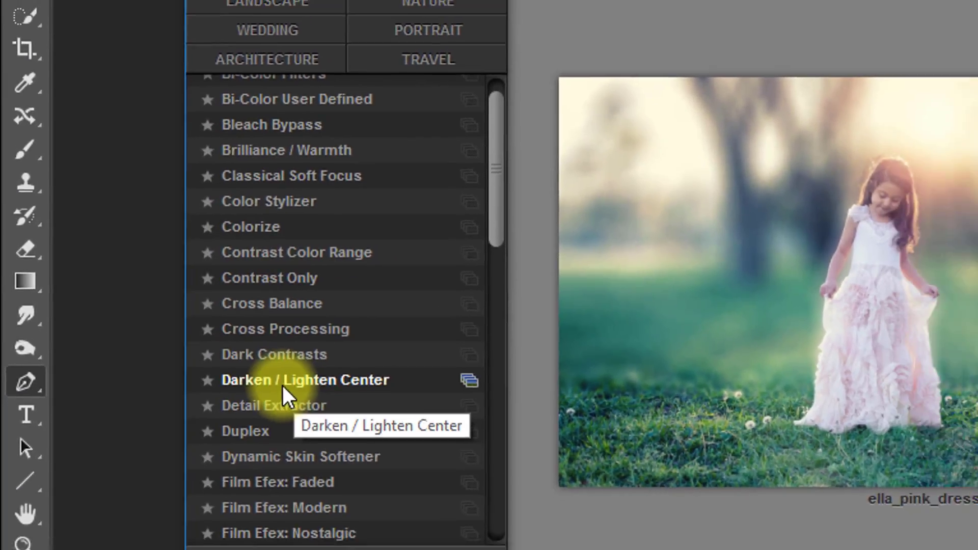
click(316, 394)
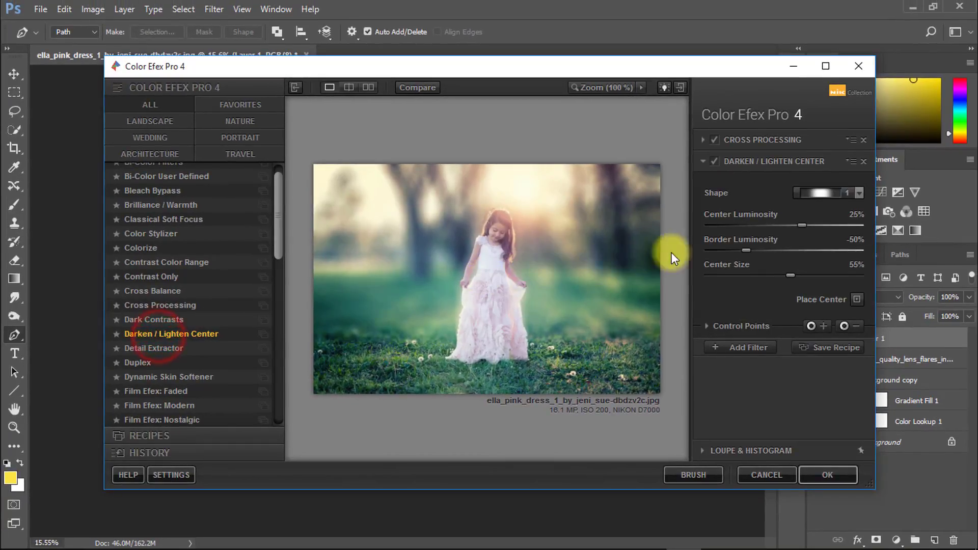
mouse_move(802, 224)
mouse_down()
mouse_move(774, 227)
mouse_move(817, 224)
mouse_move(778, 228)
mouse_move(790, 227)
mouse_up()
click(852, 192)
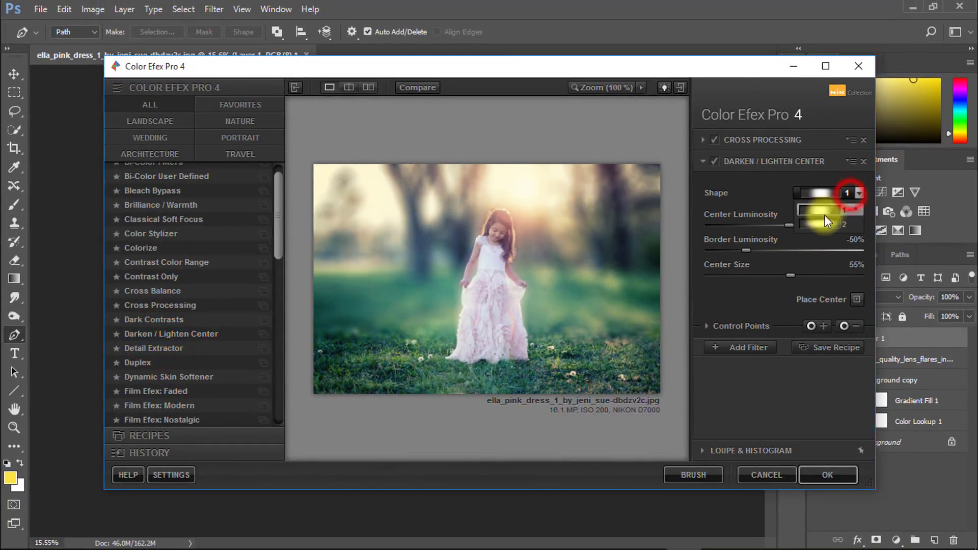
click(834, 222)
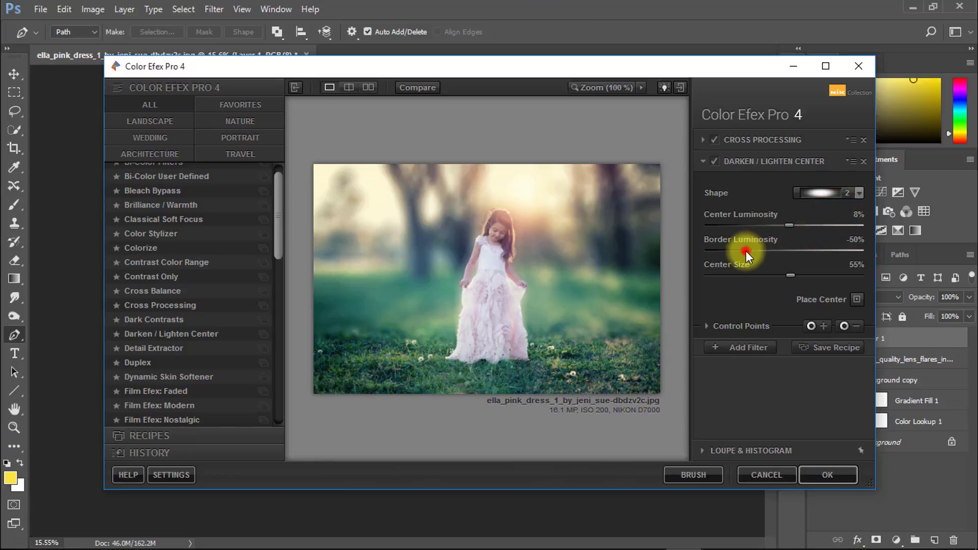
Step: Compare Shape 1 with Shape 2, keep Shape 2 with Border Luminosity -64% and Center Luminosity 0%, and apply the filters
mouse_move(746, 253)
mouse_down()
mouse_move(710, 249)
mouse_move(766, 249)
mouse_move(732, 249)
mouse_move(744, 249)
mouse_up()
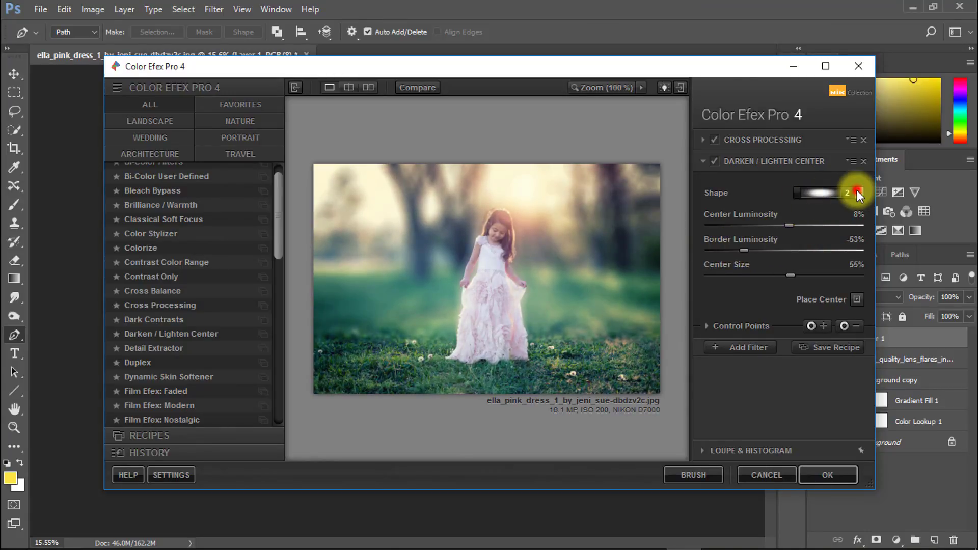
click(828, 209)
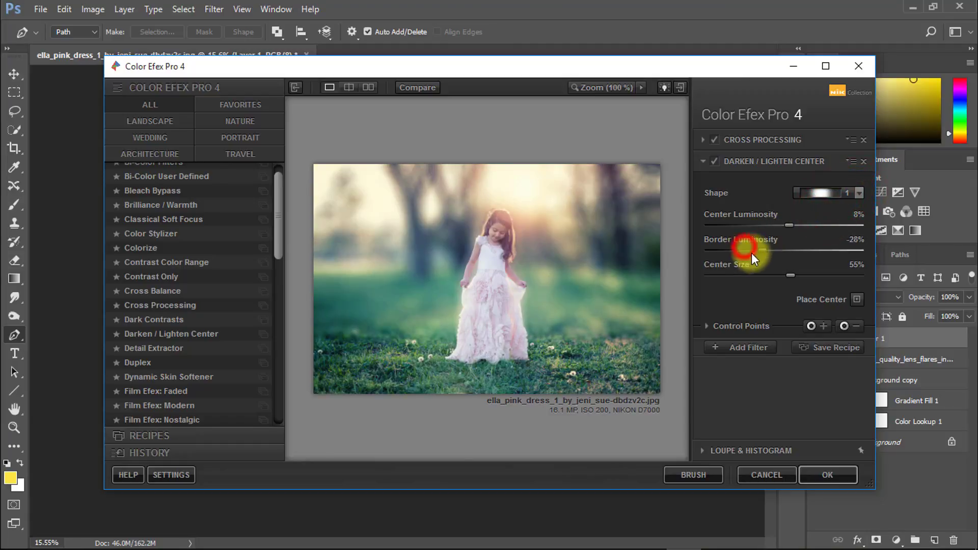
drag(750, 252, 736, 252)
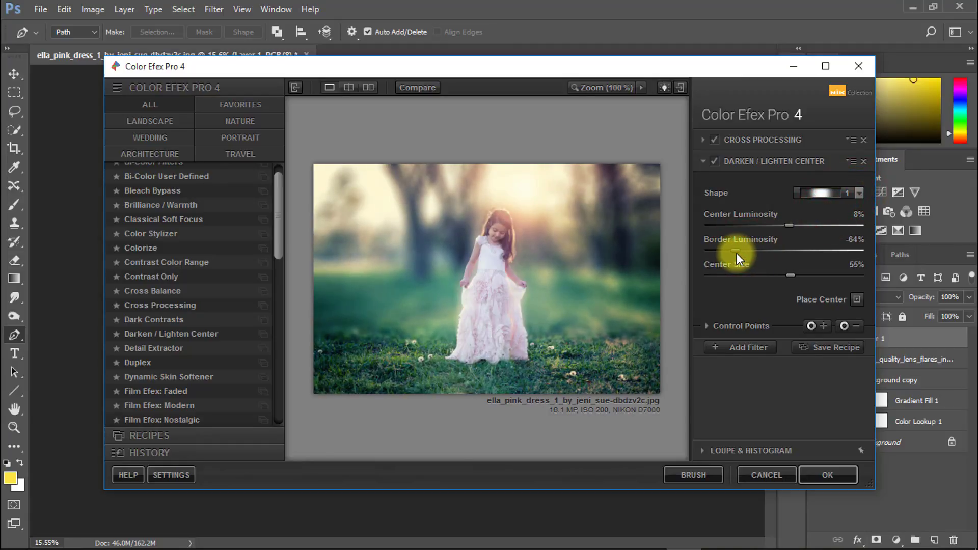
click(859, 193)
click(818, 222)
mouse_move(784, 225)
mouse_down()
mouse_move(752, 222)
mouse_move(793, 221)
mouse_move(775, 221)
mouse_move(783, 221)
mouse_up()
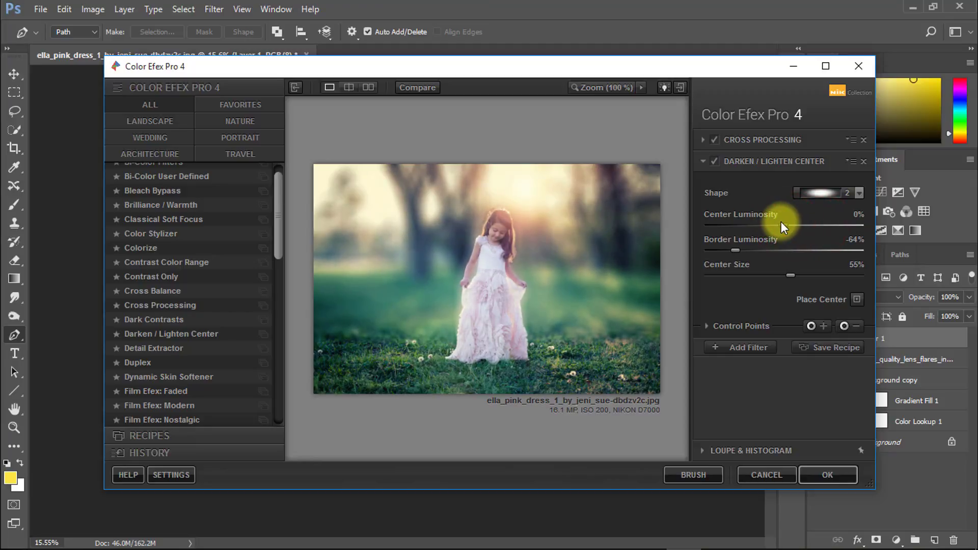
click(824, 471)
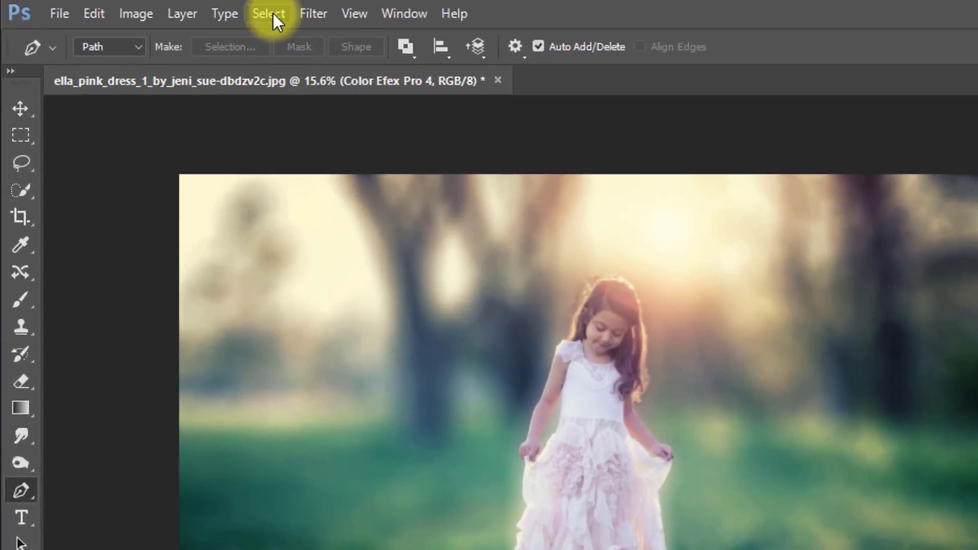
Step: Apply the Camera Raw filter to the Color Efex Pro 4 layer with Exposure -0.35, Contrast +2, Highlights +5, Shadows -33, Whites +7 and Clarity +2
click(214, 9)
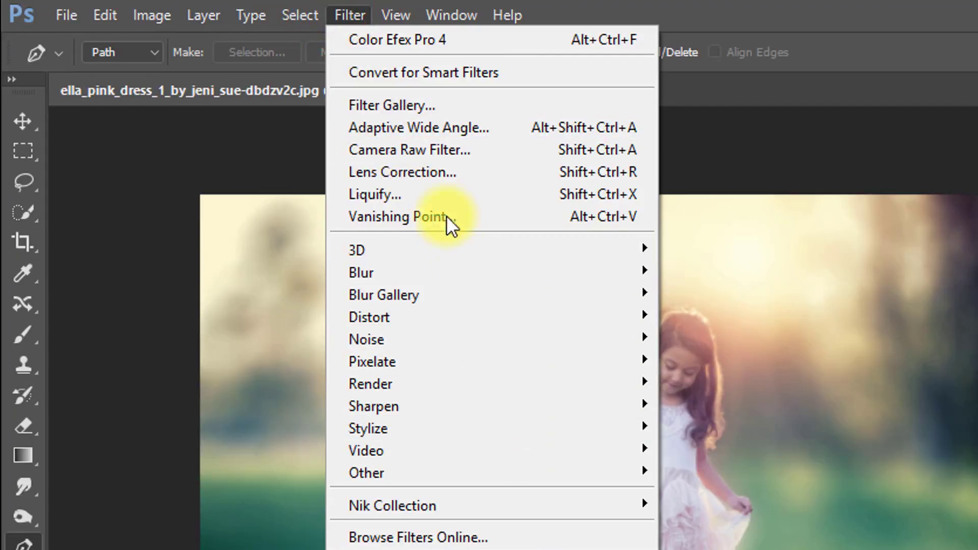
click(419, 150)
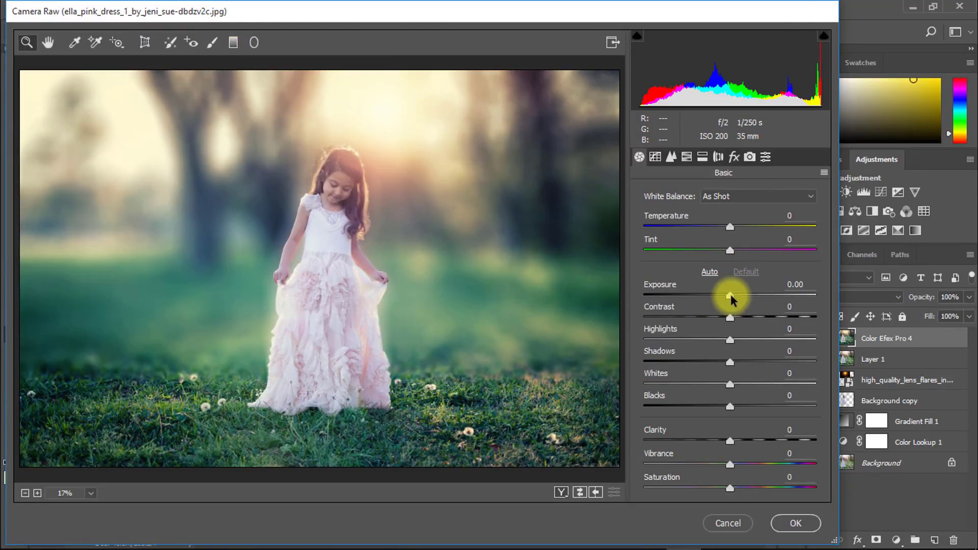
drag(730, 298, 729, 320)
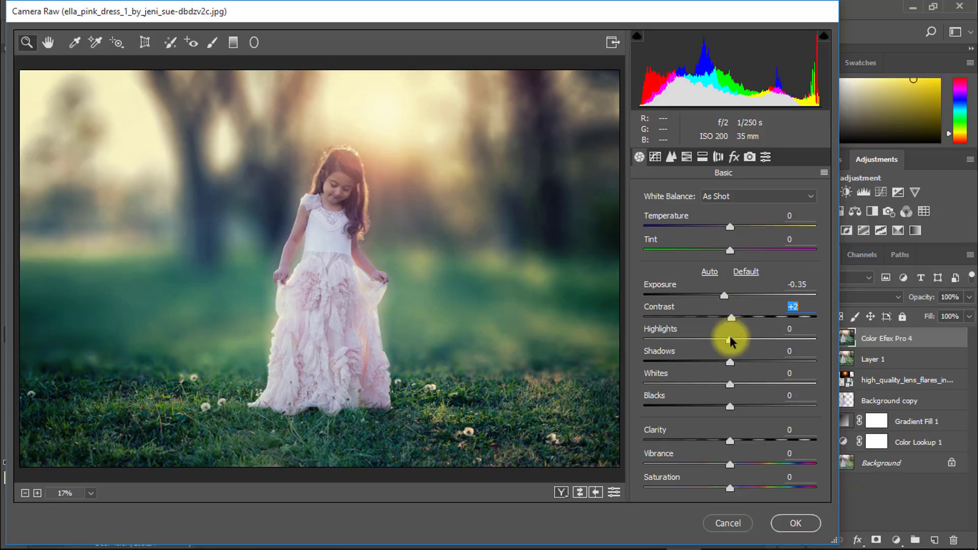
drag(731, 341, 728, 408)
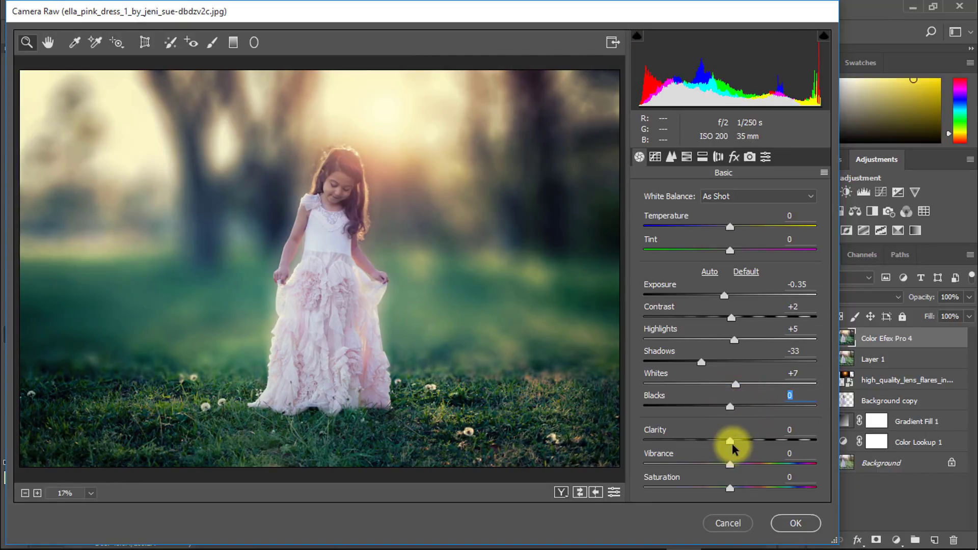
drag(733, 444, 733, 441)
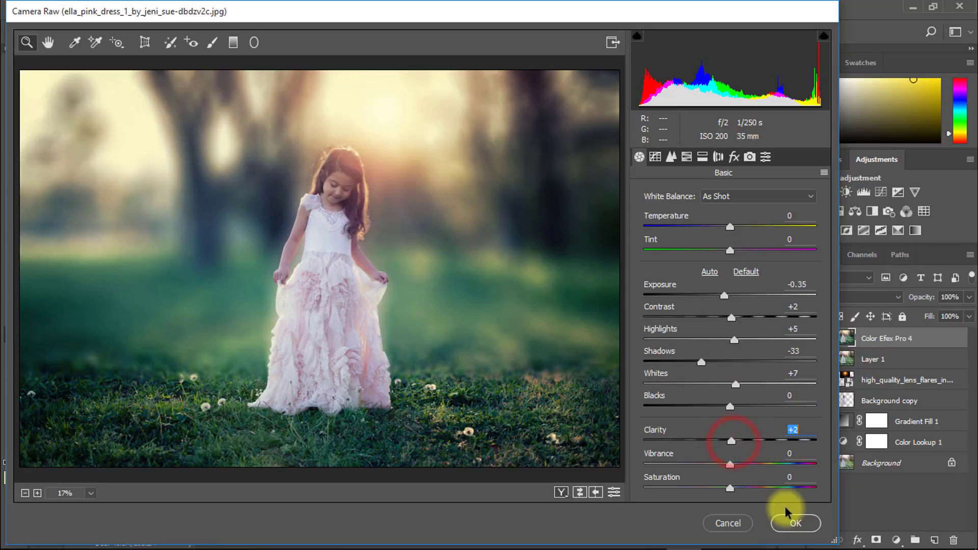
click(798, 522)
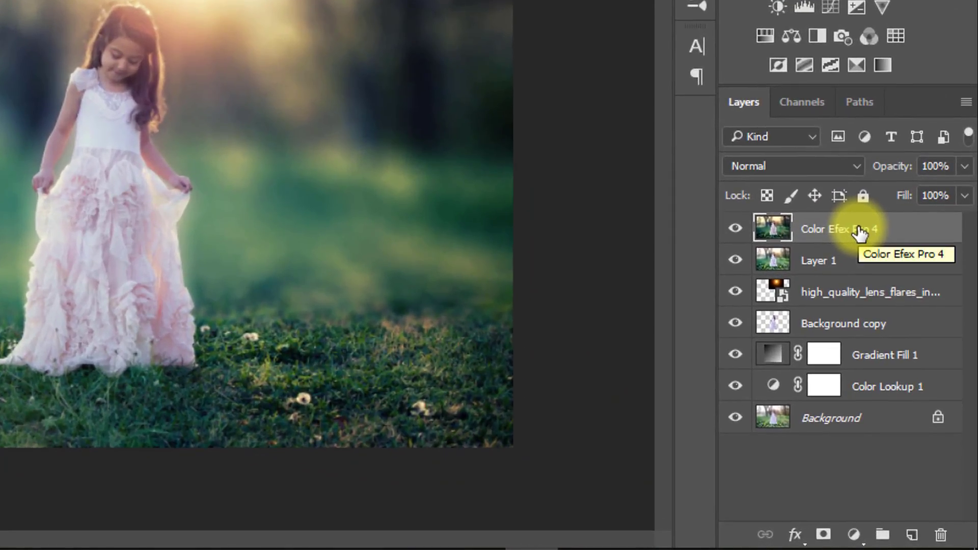
Step: Add a gradient fill layer above Color Efex Pro 4 using the black-to-olive-to-pale-yellow preset, linear at 90° with 100% scale
click(854, 535)
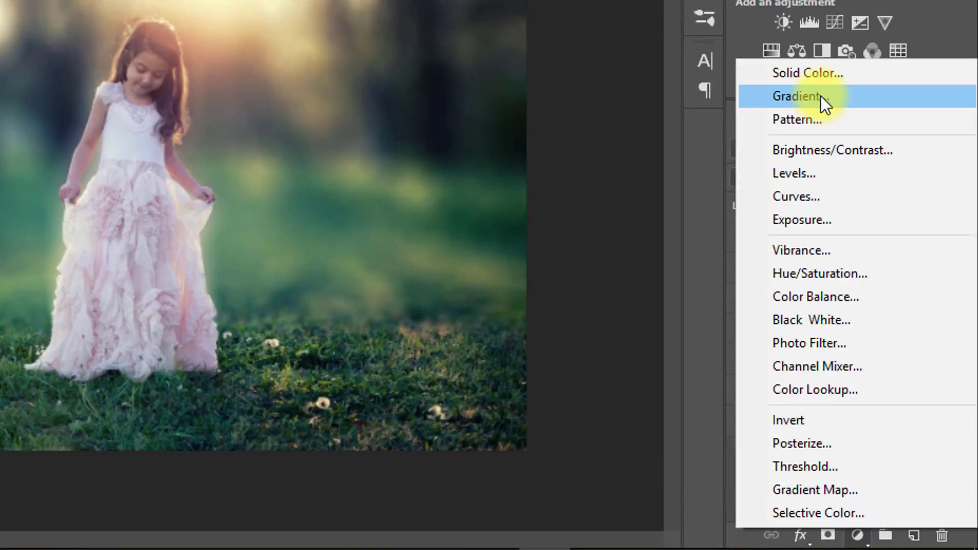
click(821, 83)
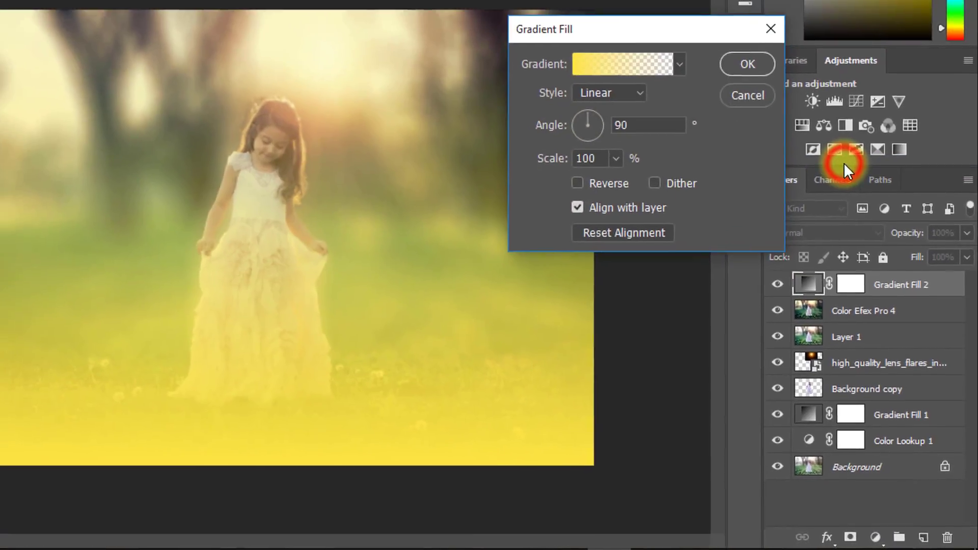
click(682, 75)
scroll(735, 136, down, 1)
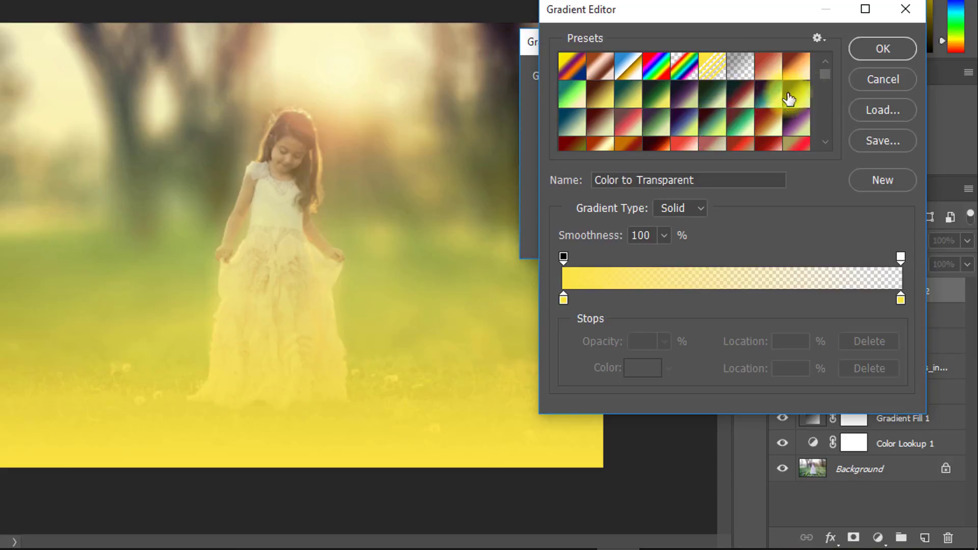
click(788, 97)
click(883, 51)
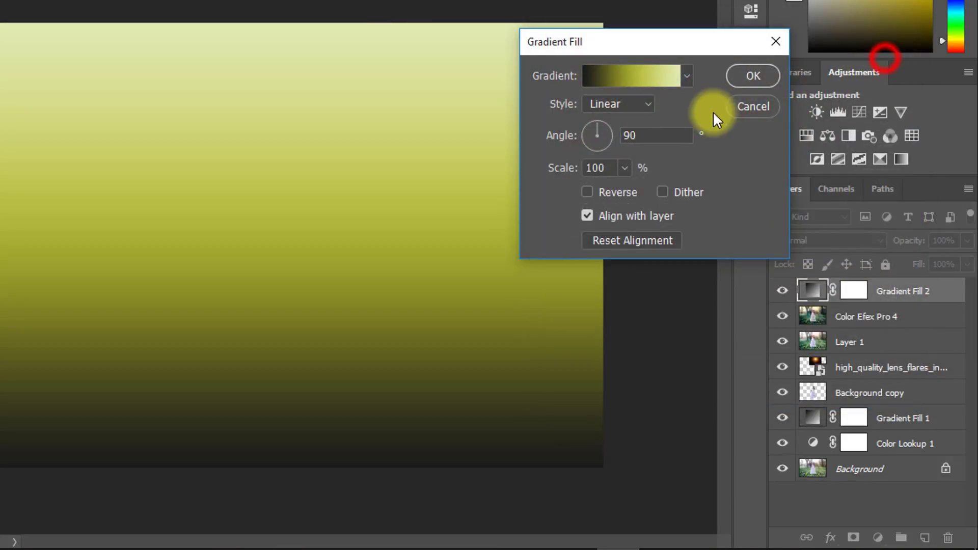
click(749, 75)
Step: Set the Gradient Fill 2 layer to Soft Light blending at 50% opacity
click(836, 240)
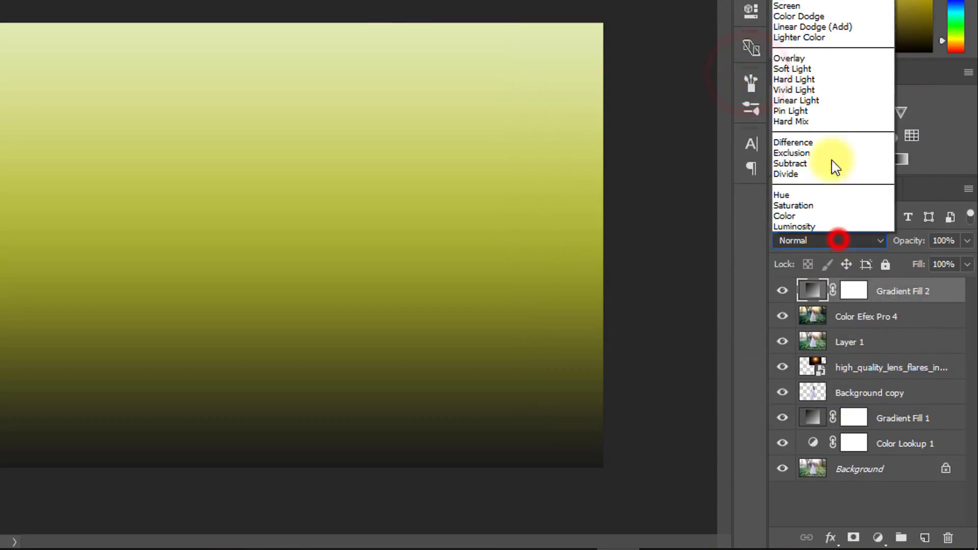
click(808, 68)
mouse_move(910, 241)
mouse_down()
mouse_move(872, 247)
mouse_move(909, 243)
mouse_up()
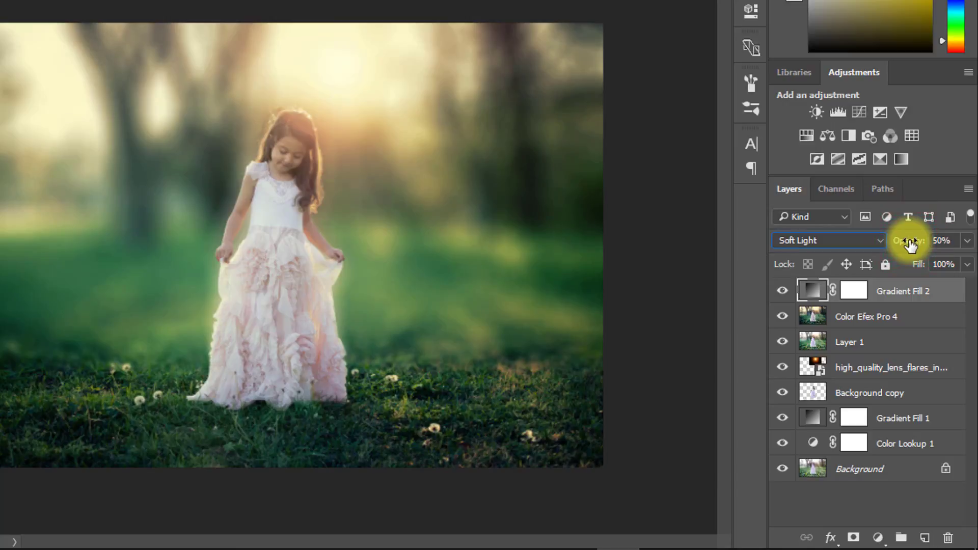
Step: Try several preset gradients on Gradient Fill 2 and apply the dark purple to teal to pale green one
double_click(811, 289)
click(687, 75)
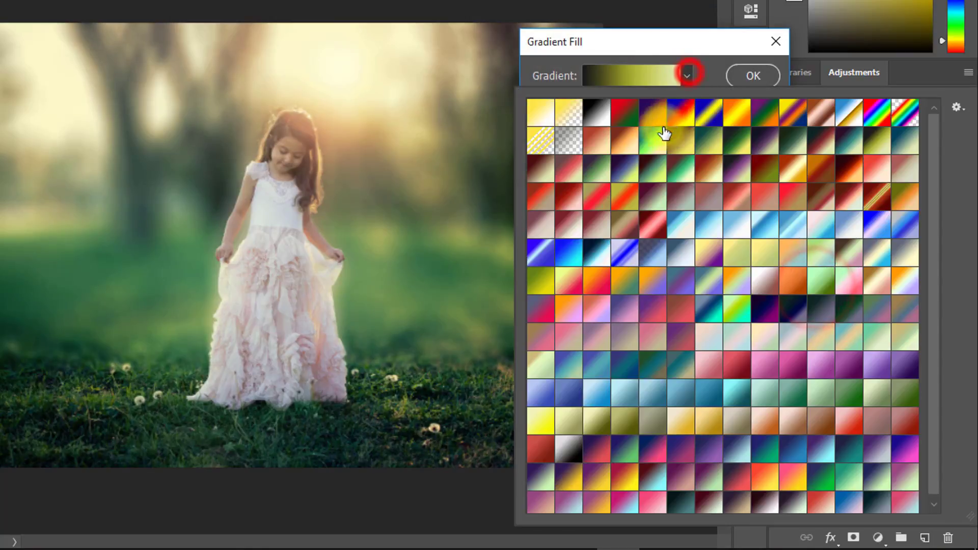
click(737, 144)
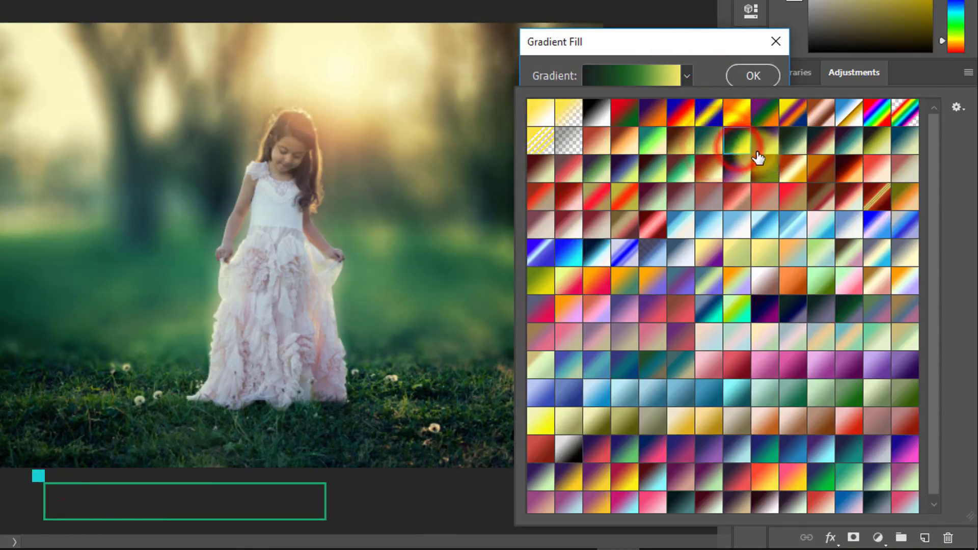
click(764, 144)
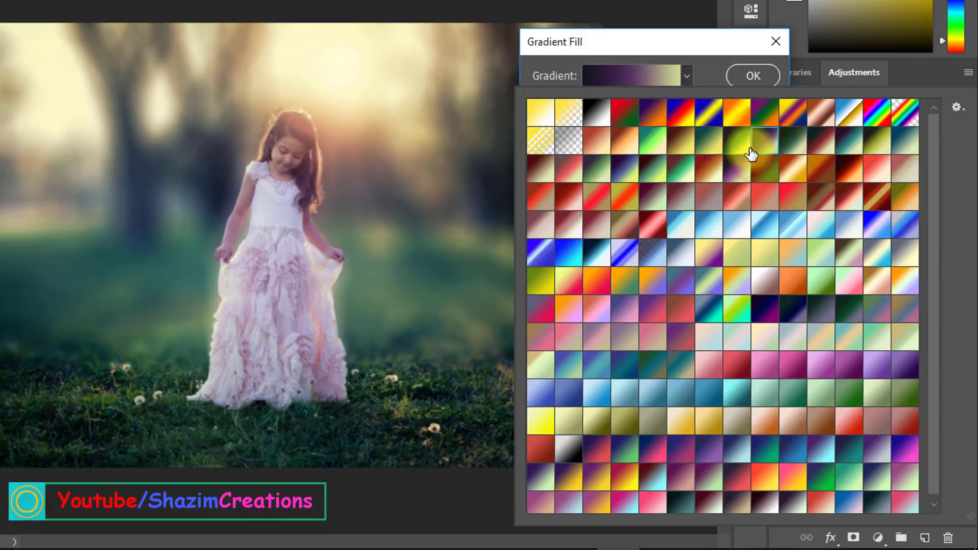
click(712, 147)
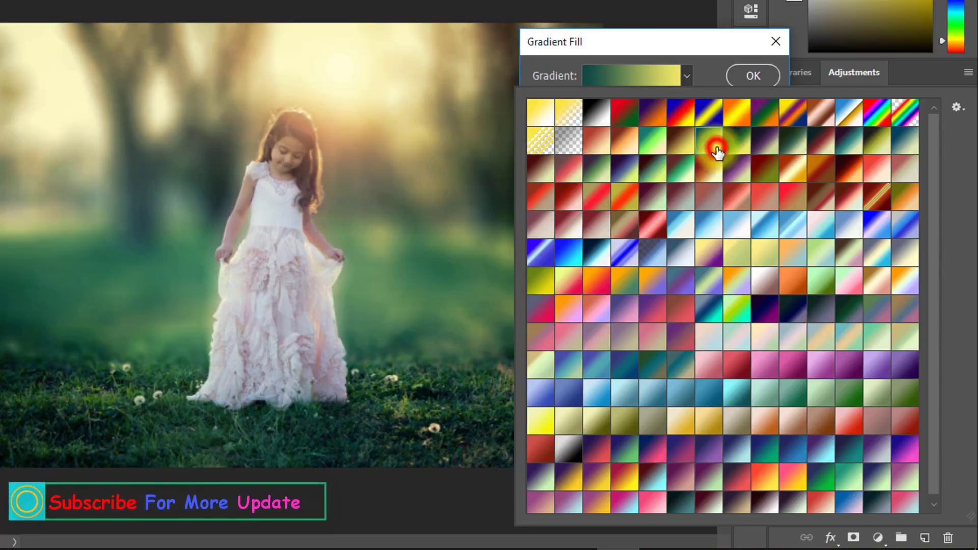
click(740, 148)
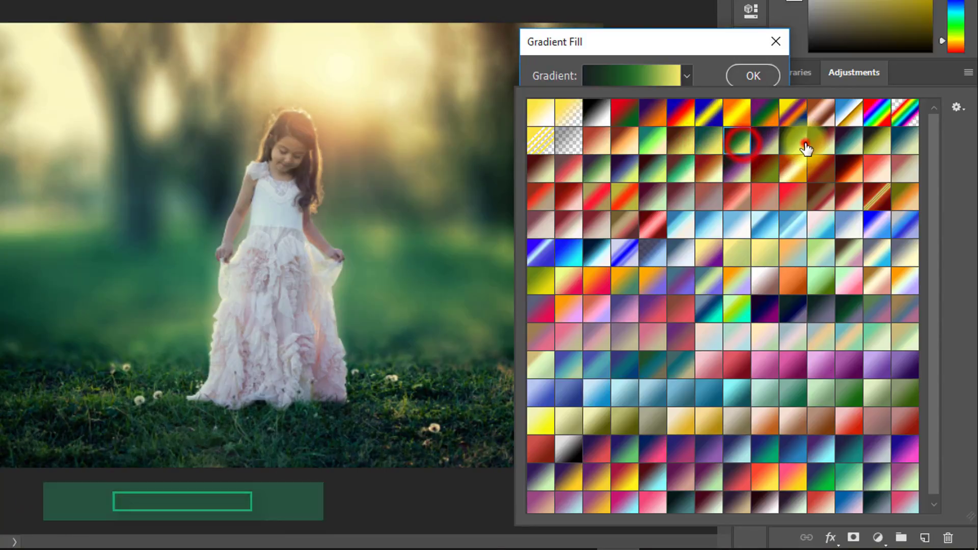
click(806, 149)
click(821, 148)
click(849, 148)
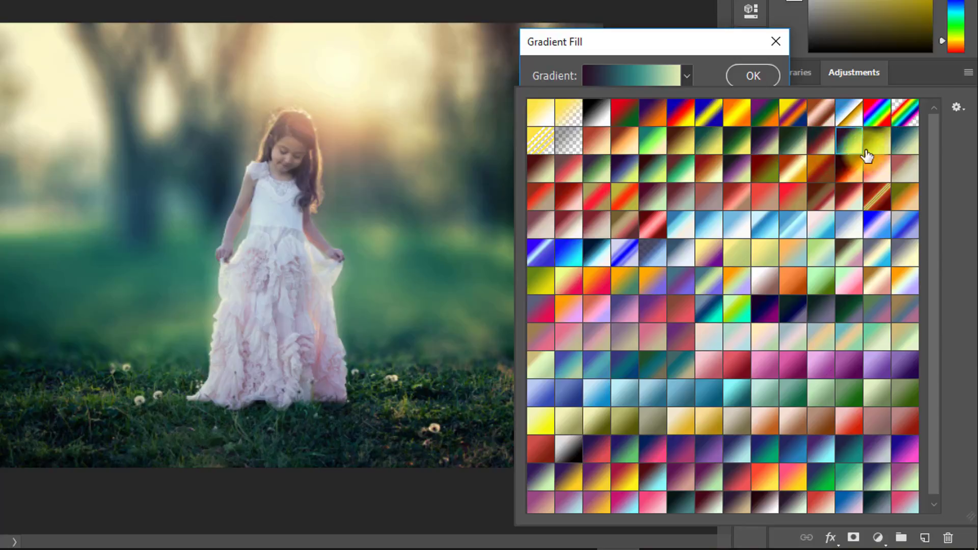
click(797, 311)
click(829, 312)
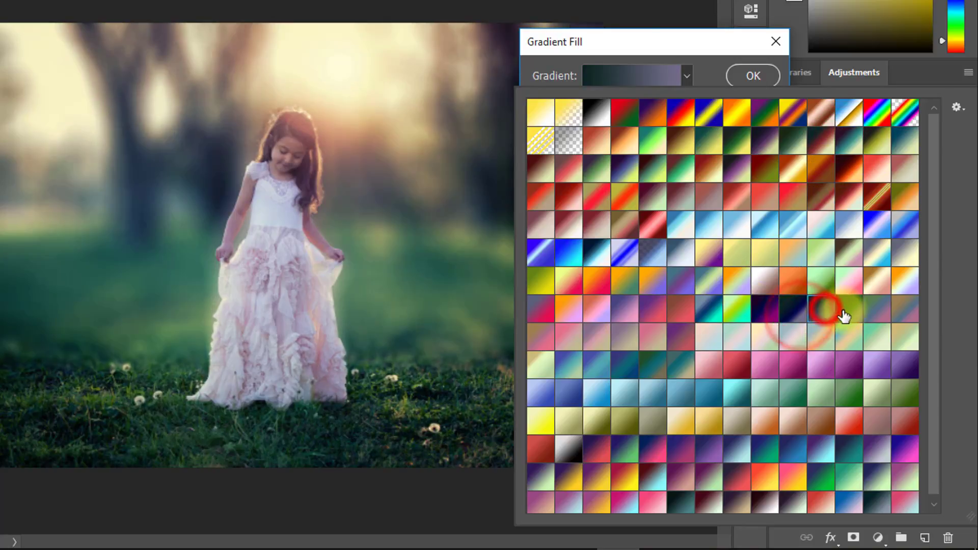
click(845, 313)
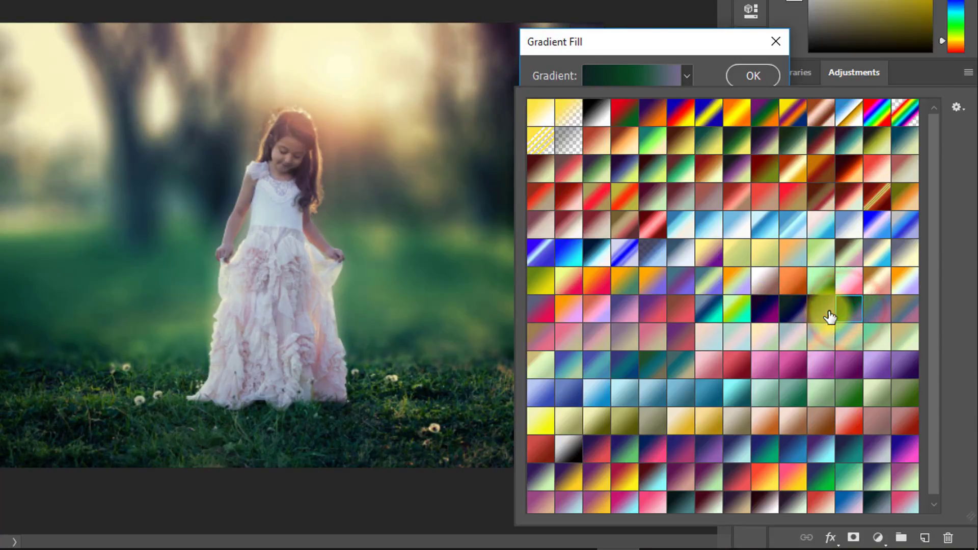
click(801, 146)
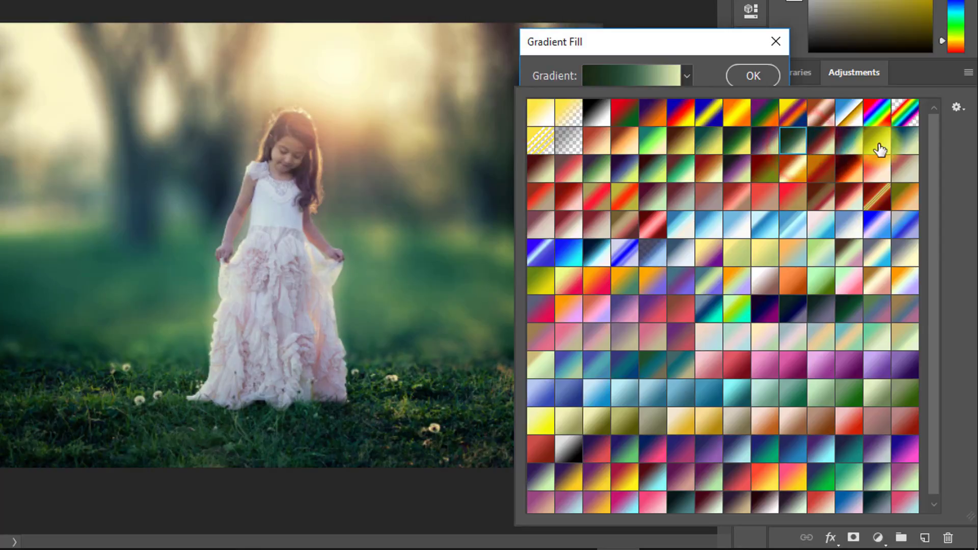
click(850, 147)
click(752, 75)
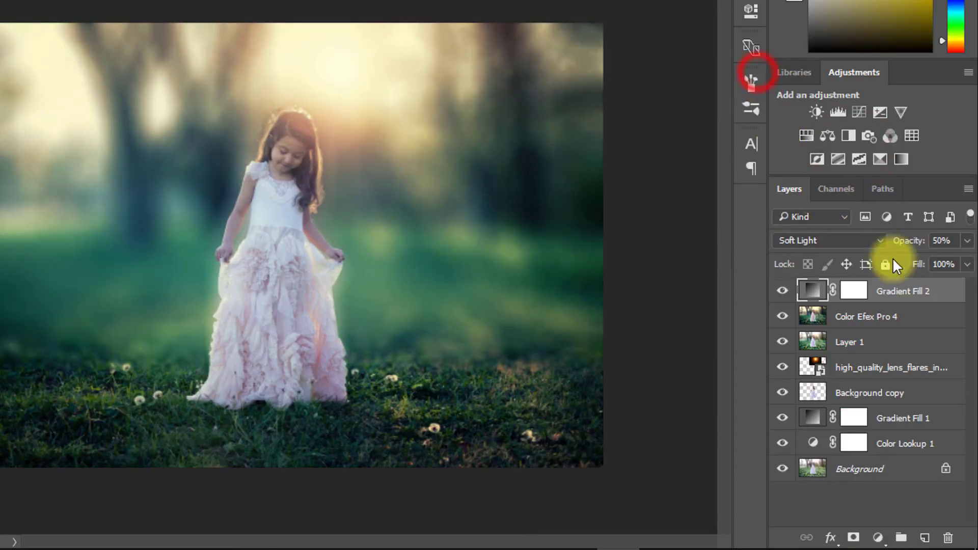
Step: Set the Gradient Fill 2 layer's opacity to 38% and stamp all visible layers into a new layer
click(911, 240)
mouse_move(897, 246)
mouse_down()
mouse_move(913, 247)
mouse_move(871, 247)
mouse_move(954, 247)
mouse_move(877, 249)
mouse_move(888, 253)
mouse_up()
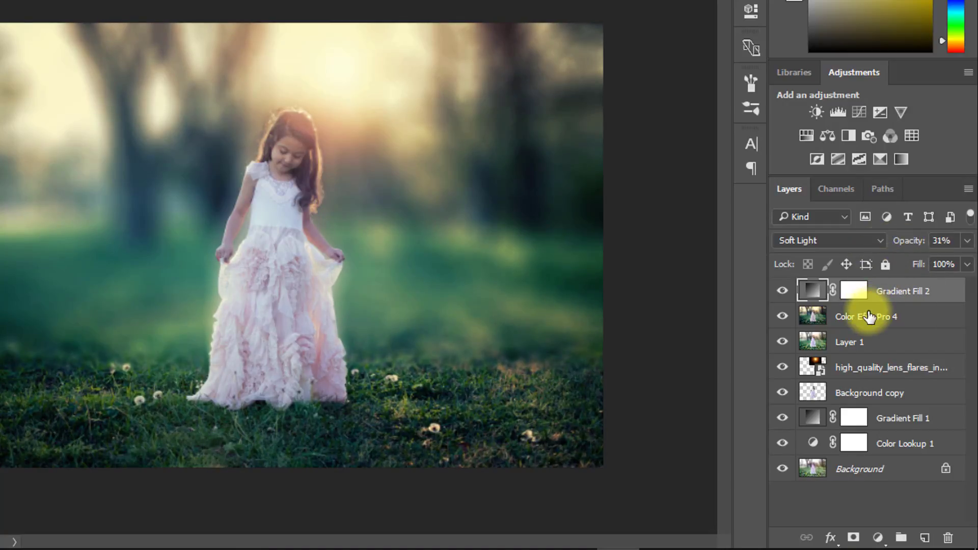
key(ctrl+alt+shift+e)
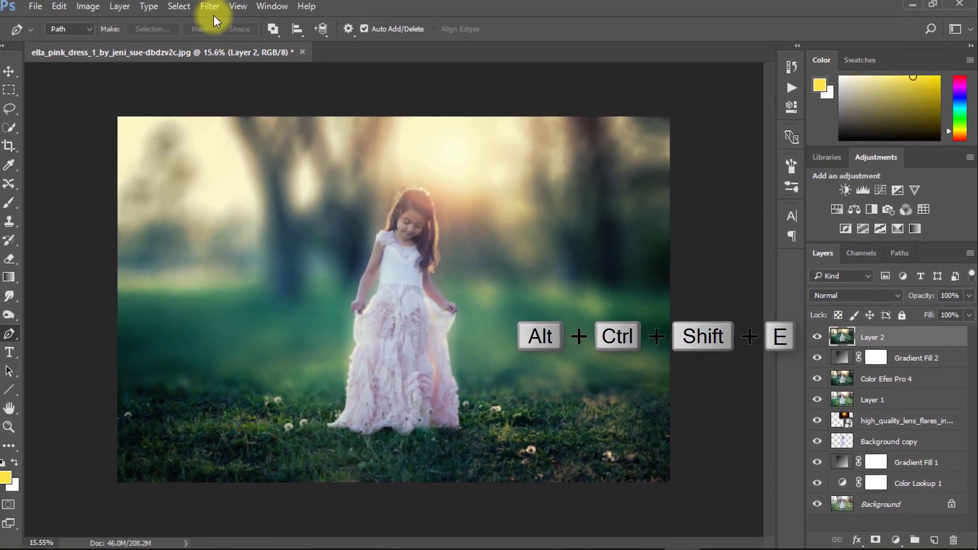
Step: Apply Color Efex Pro 4's Cross Processing filter with method T04 to the stamped layer and set the resulting layer's opacity to 64%
click(209, 6)
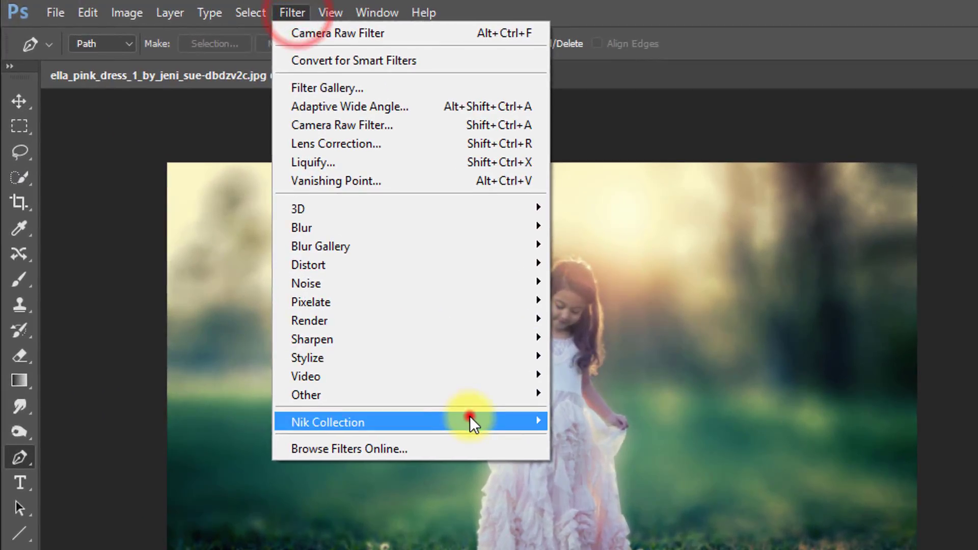
click(339, 303)
click(444, 318)
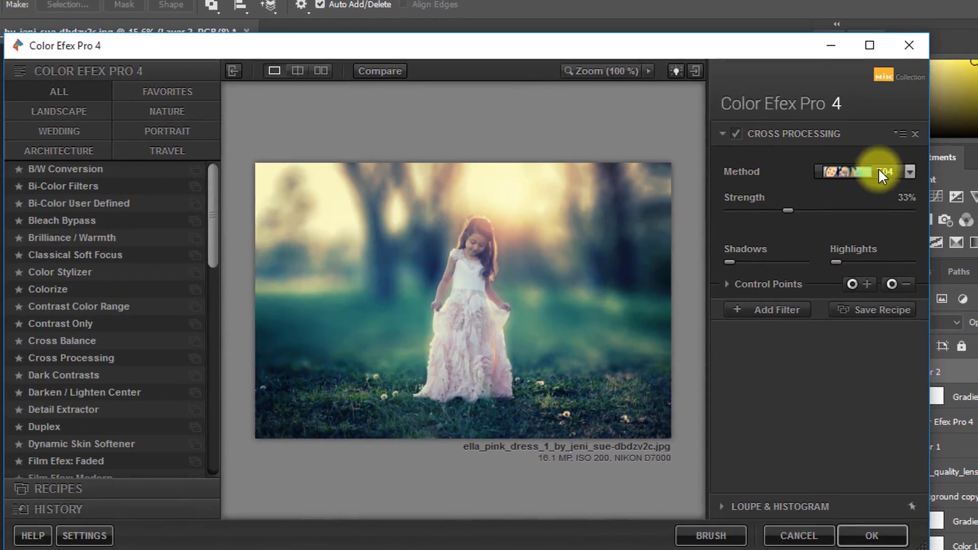
click(894, 168)
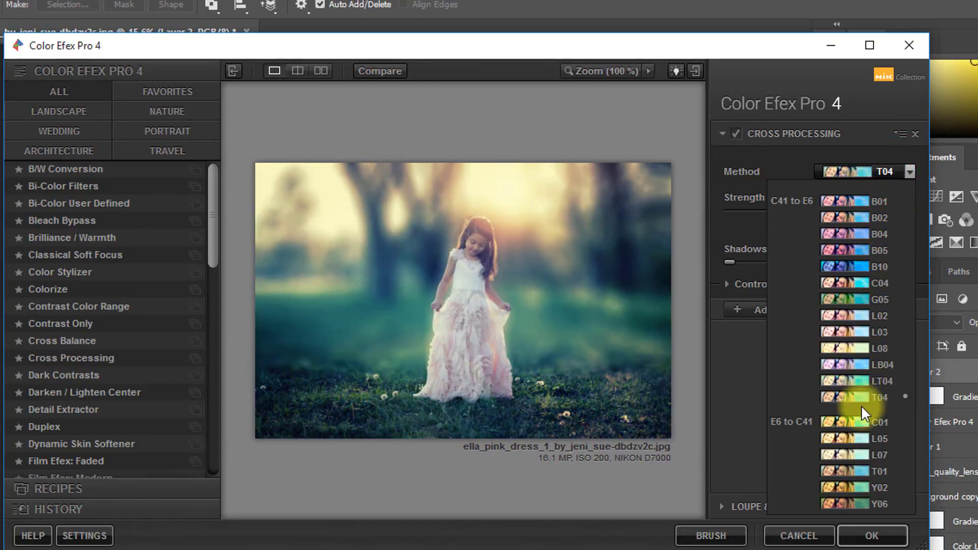
click(850, 397)
click(860, 532)
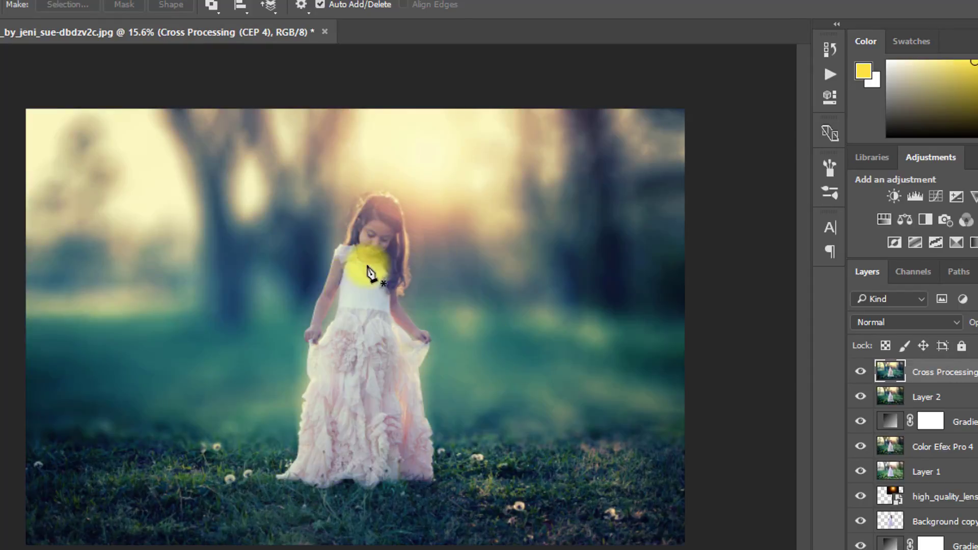
mouse_move(376, 251)
mouse_down()
mouse_move(435, 251)
mouse_move(377, 253)
mouse_move(395, 254)
mouse_up()
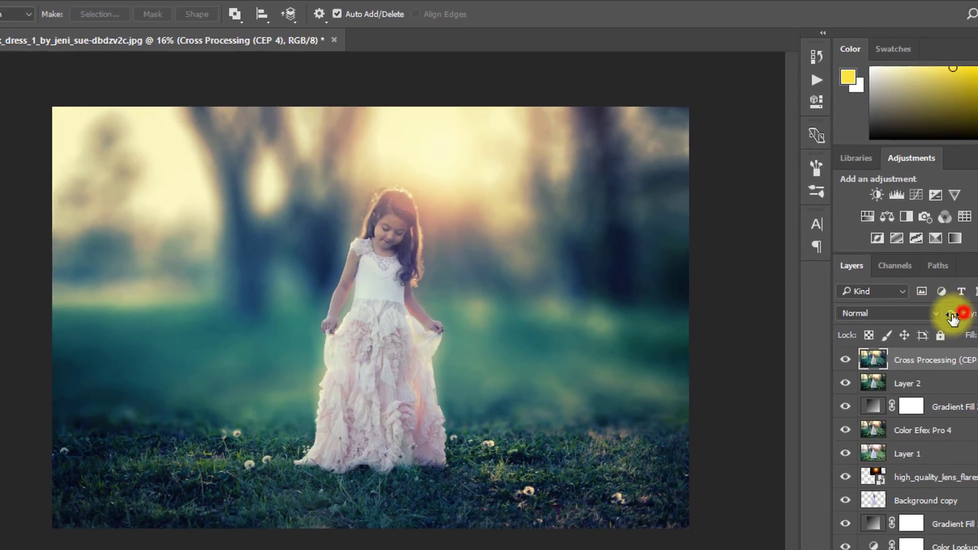
drag(953, 316, 874, 304)
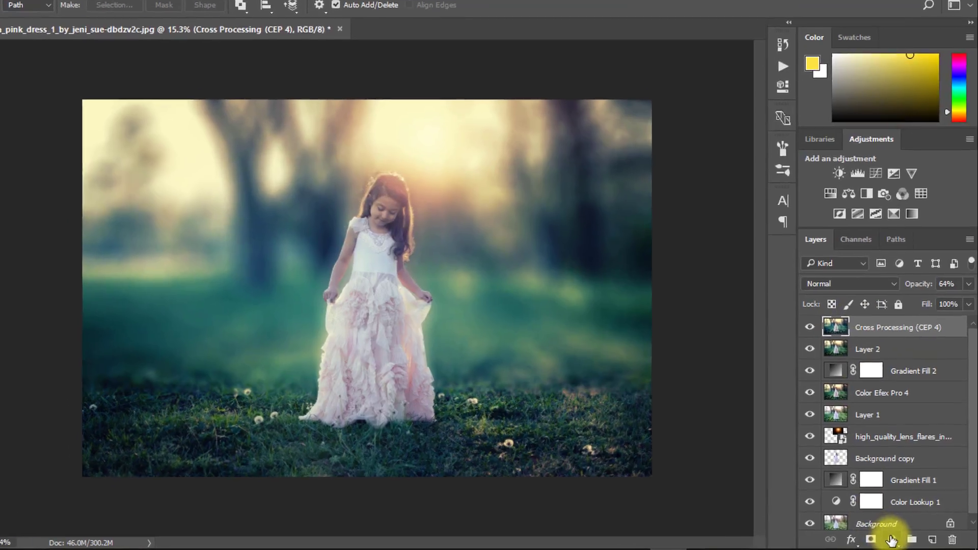
Step: Add a Color Balance adjustment layer with midtones shifted slightly toward cyan, Magenta/Green at +2 and Yellow/Blue at +2
click(895, 540)
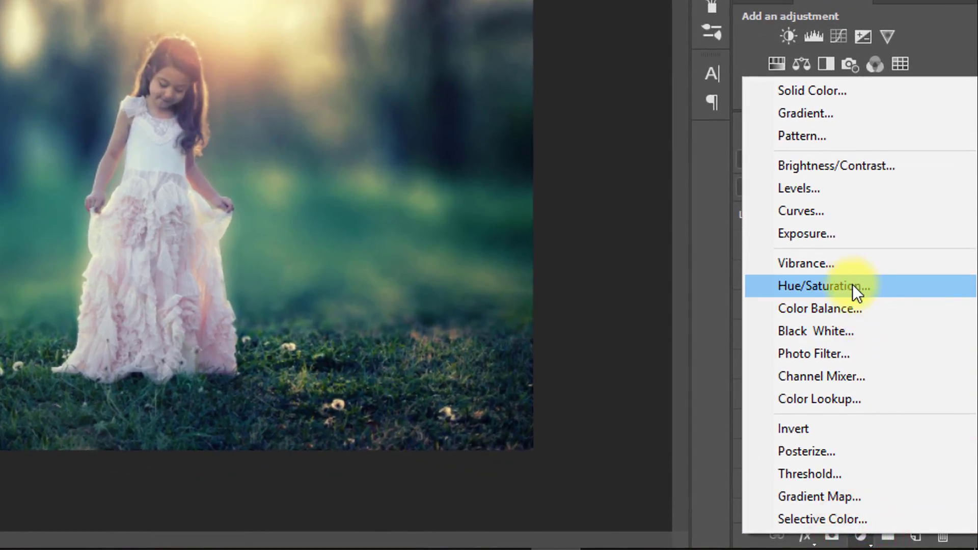
click(858, 308)
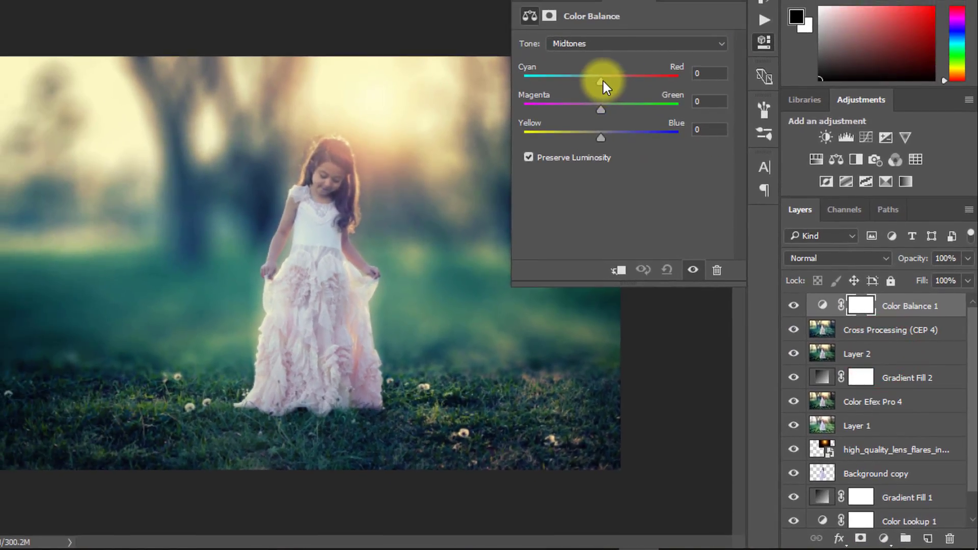
drag(596, 75, 604, 139)
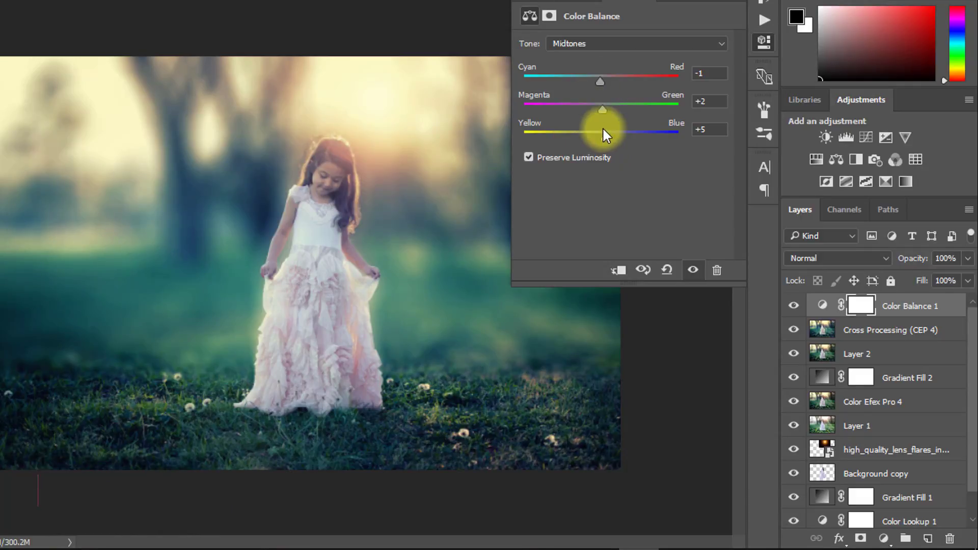
drag(601, 138, 602, 139)
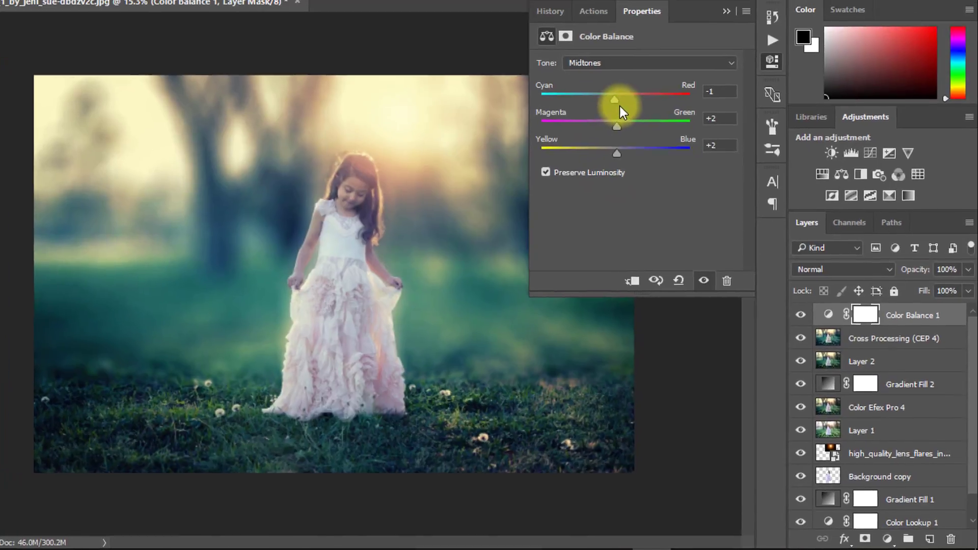
click(614, 100)
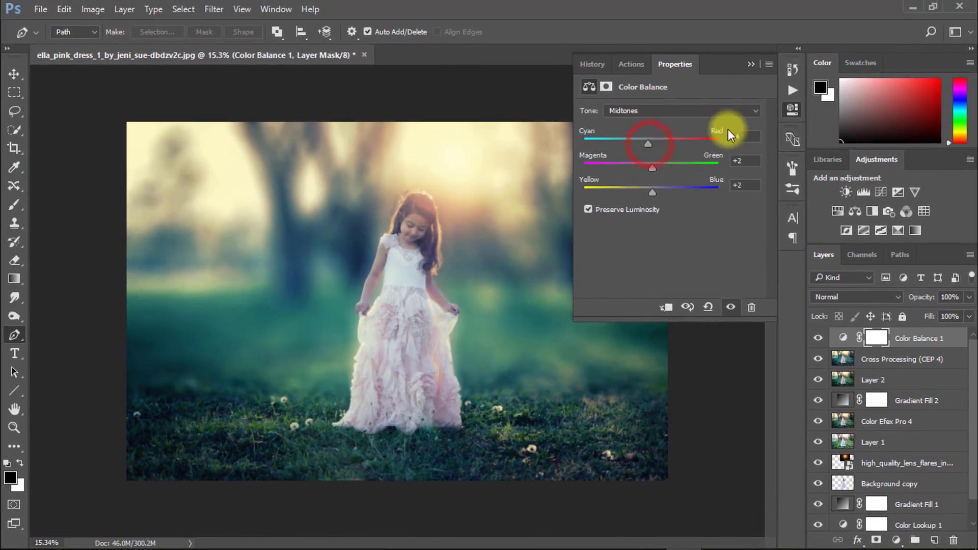
click(750, 64)
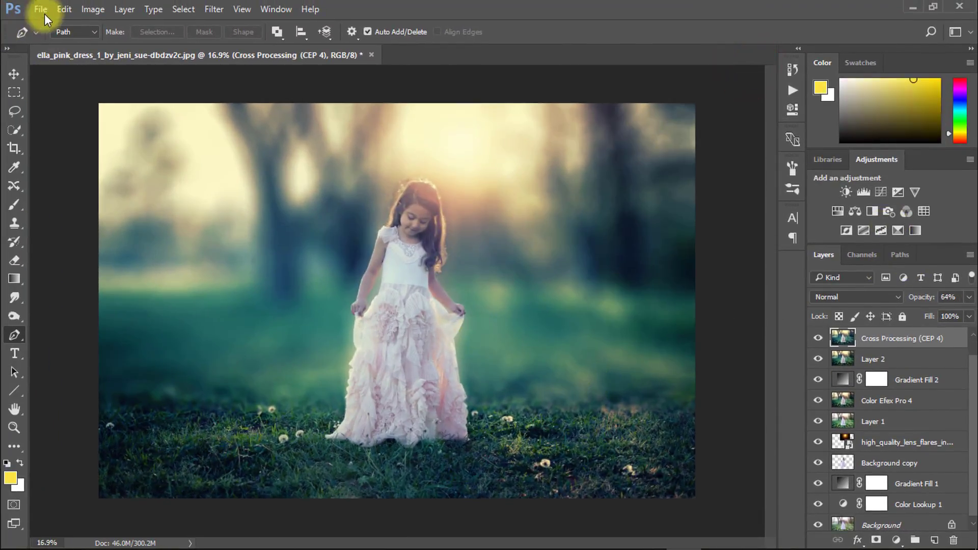
Step: Save the image as a JPEG named "blur background with fantasy color" in the Desktop folder for the blur background with soft light effect
click(40, 9)
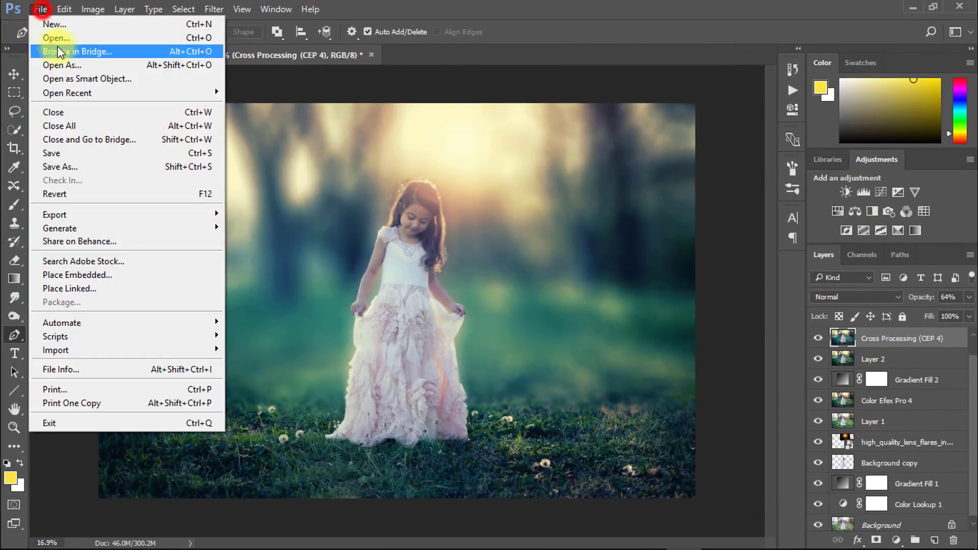
click(105, 167)
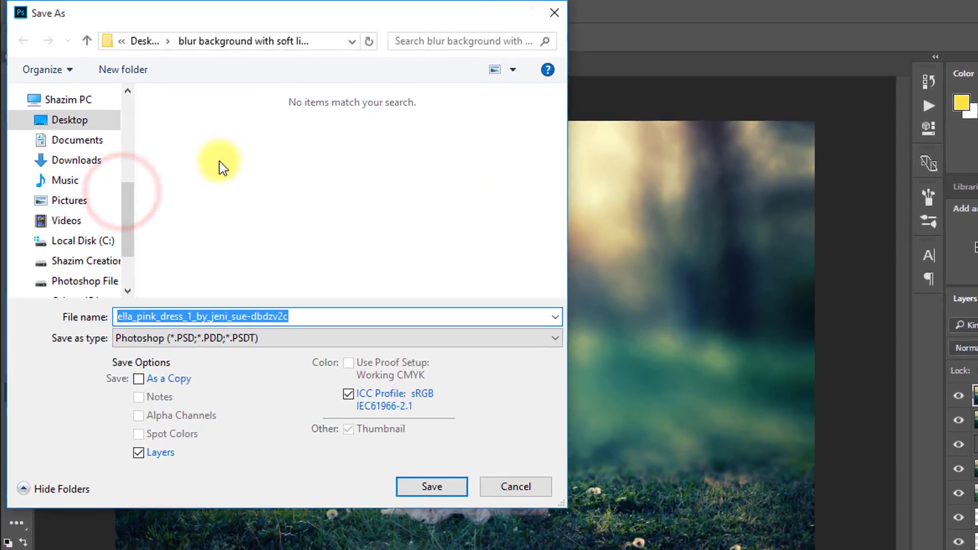
click(63, 103)
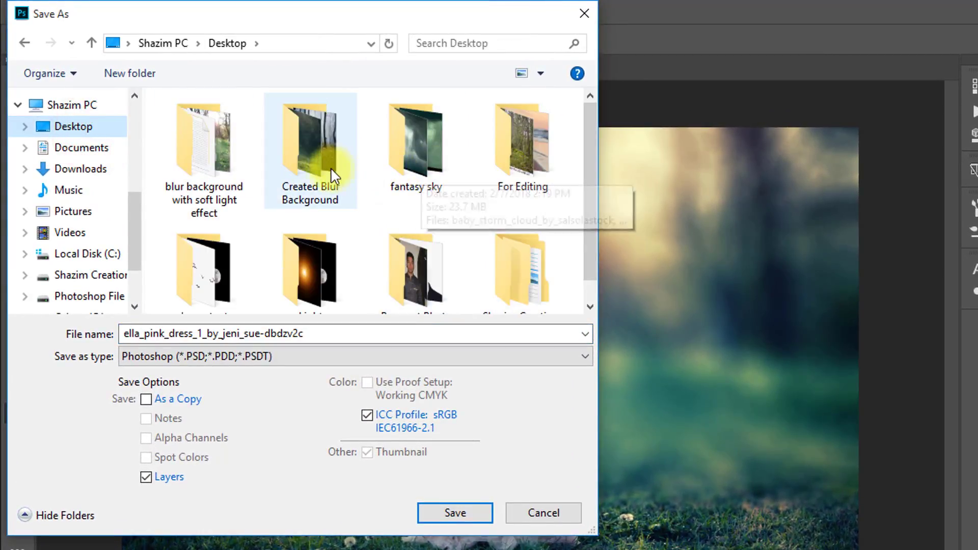
double_click(242, 140)
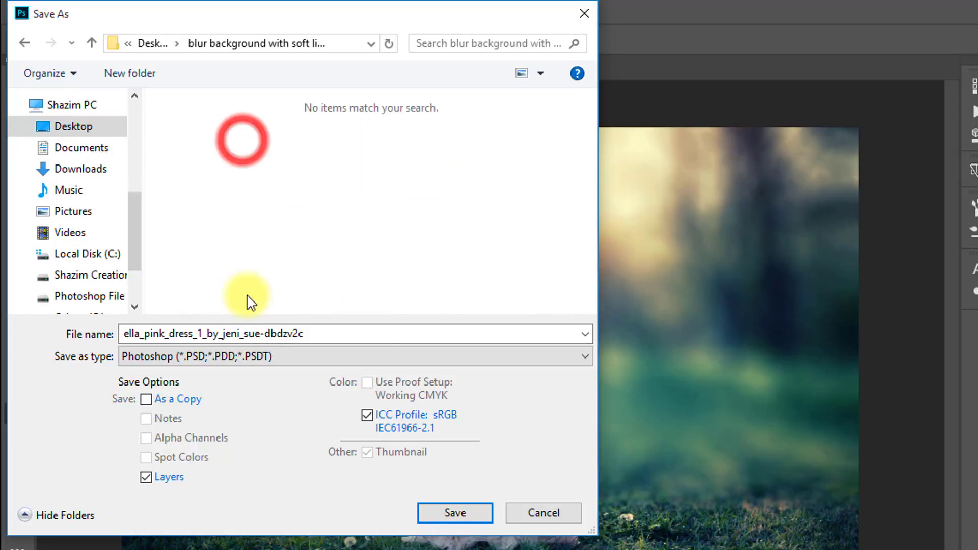
click(272, 334)
click(270, 356)
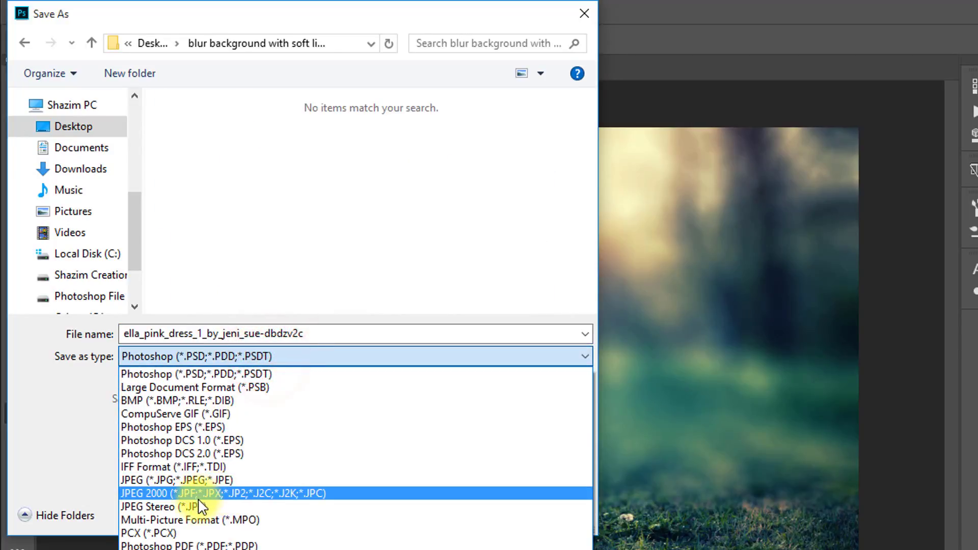
click(197, 484)
double_click(207, 334)
text(blur background with fantasy color)
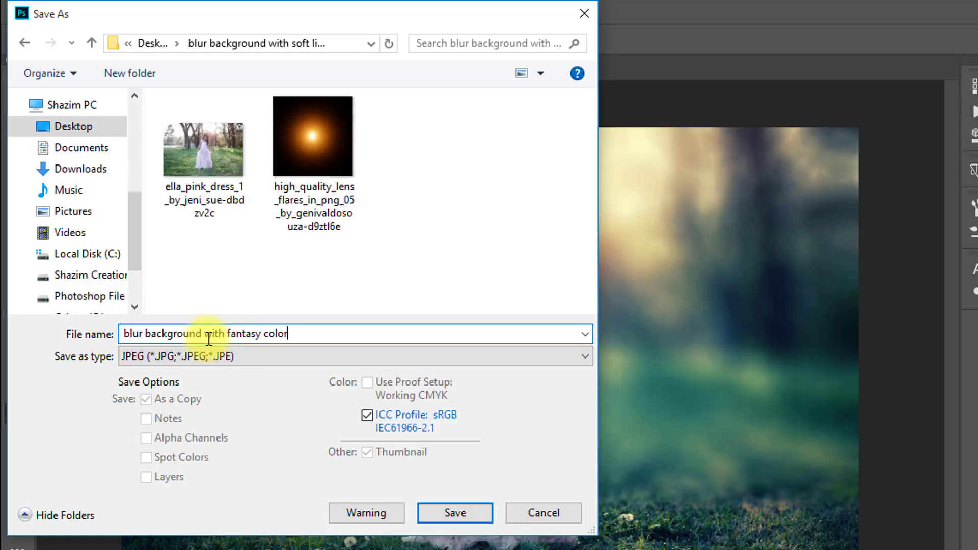
key(Return)
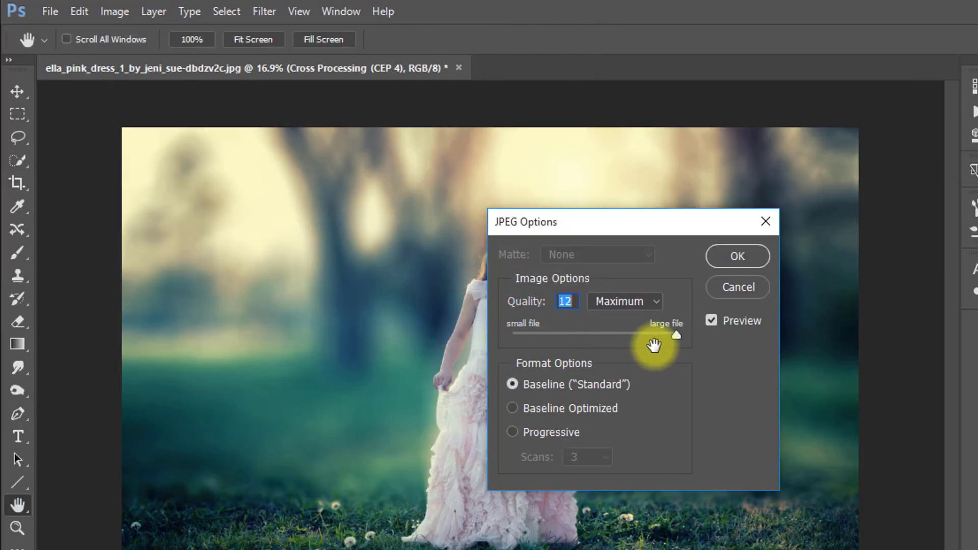